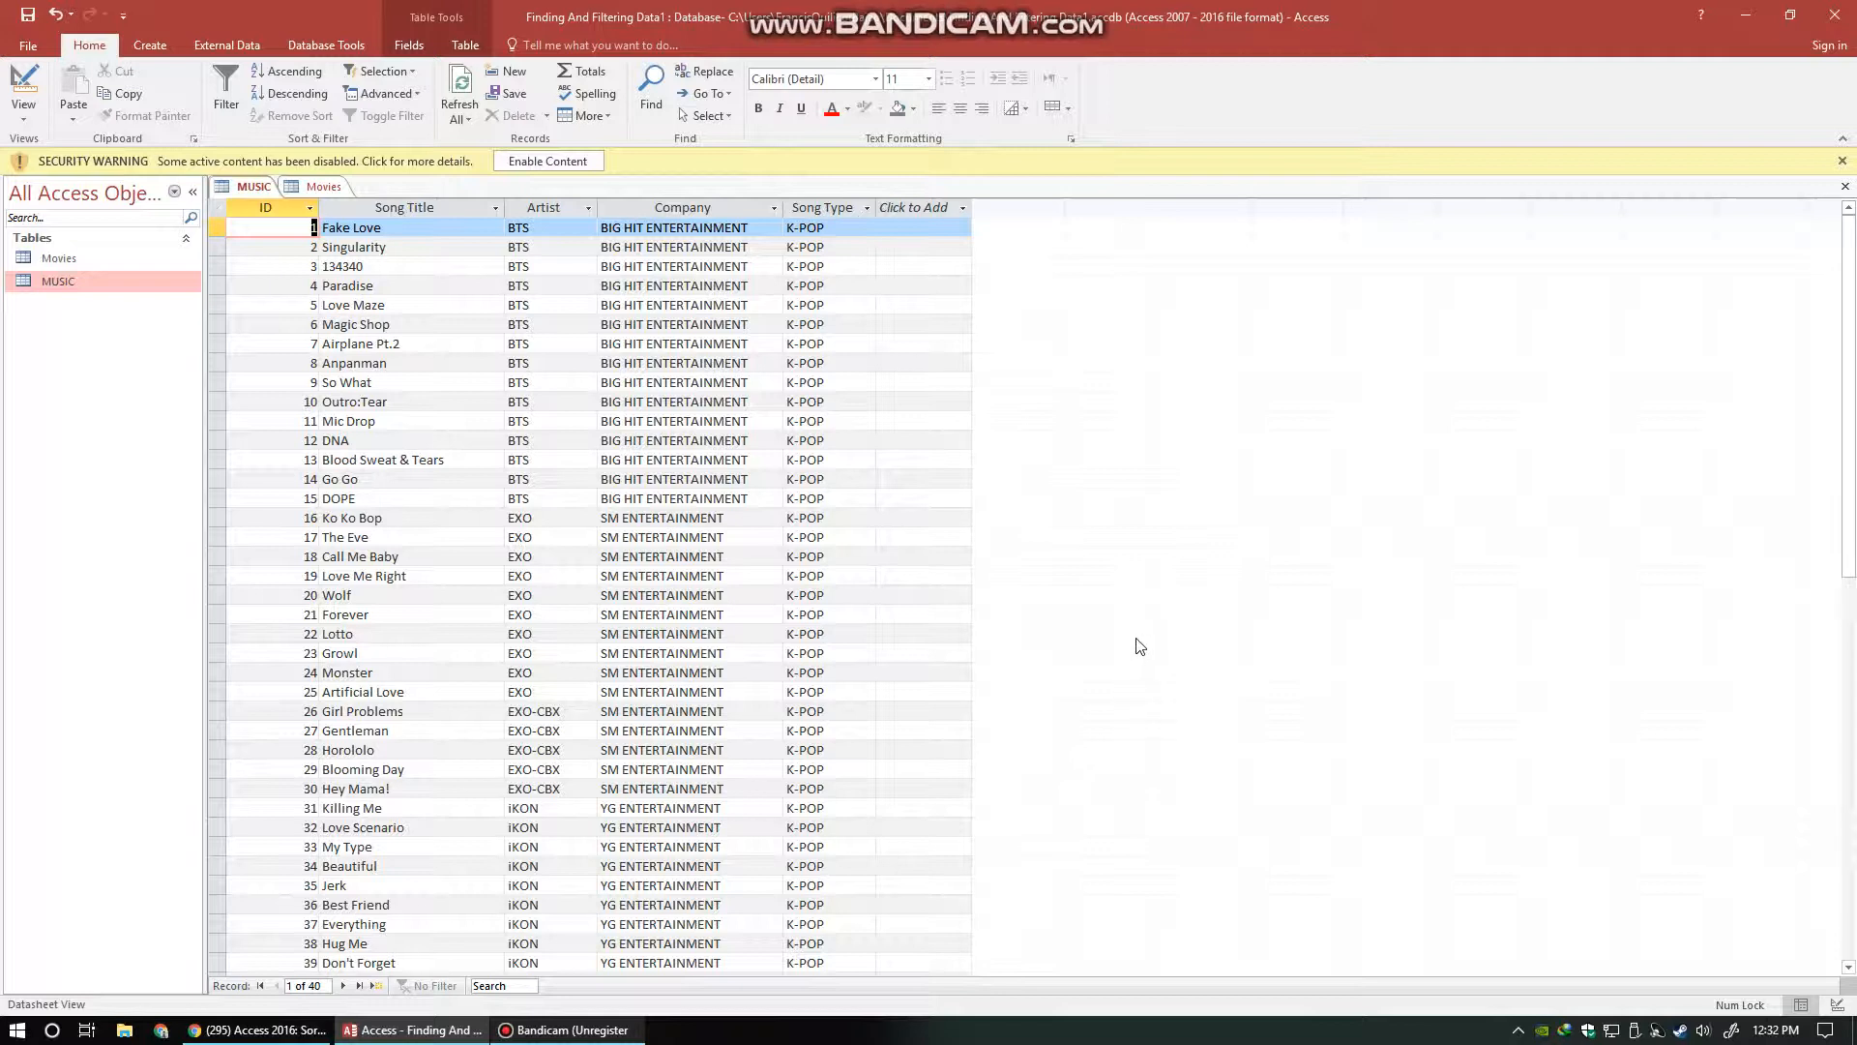
# Filter the MUSIC table to song titles that begin with "H", and switch the filter off again
pyautogui.click(494, 209)
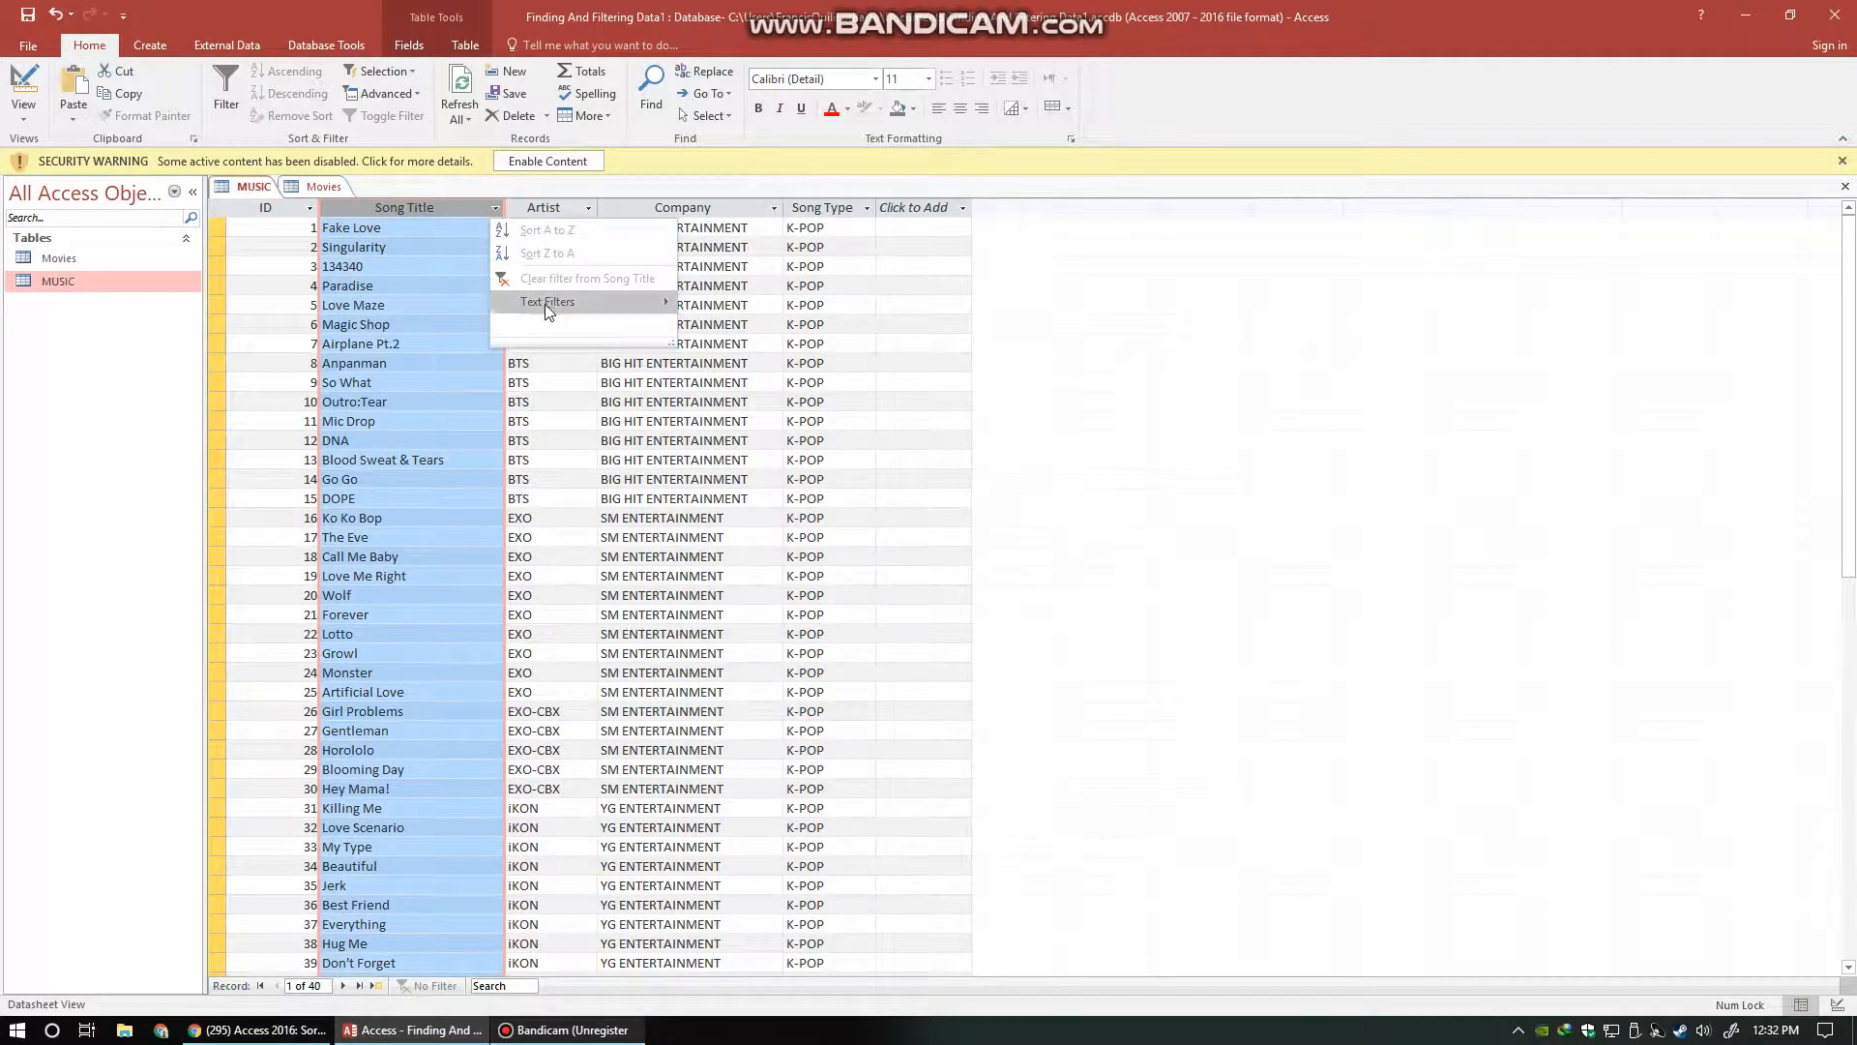
pyautogui.moveTo(548, 307)
pyautogui.click(728, 358)
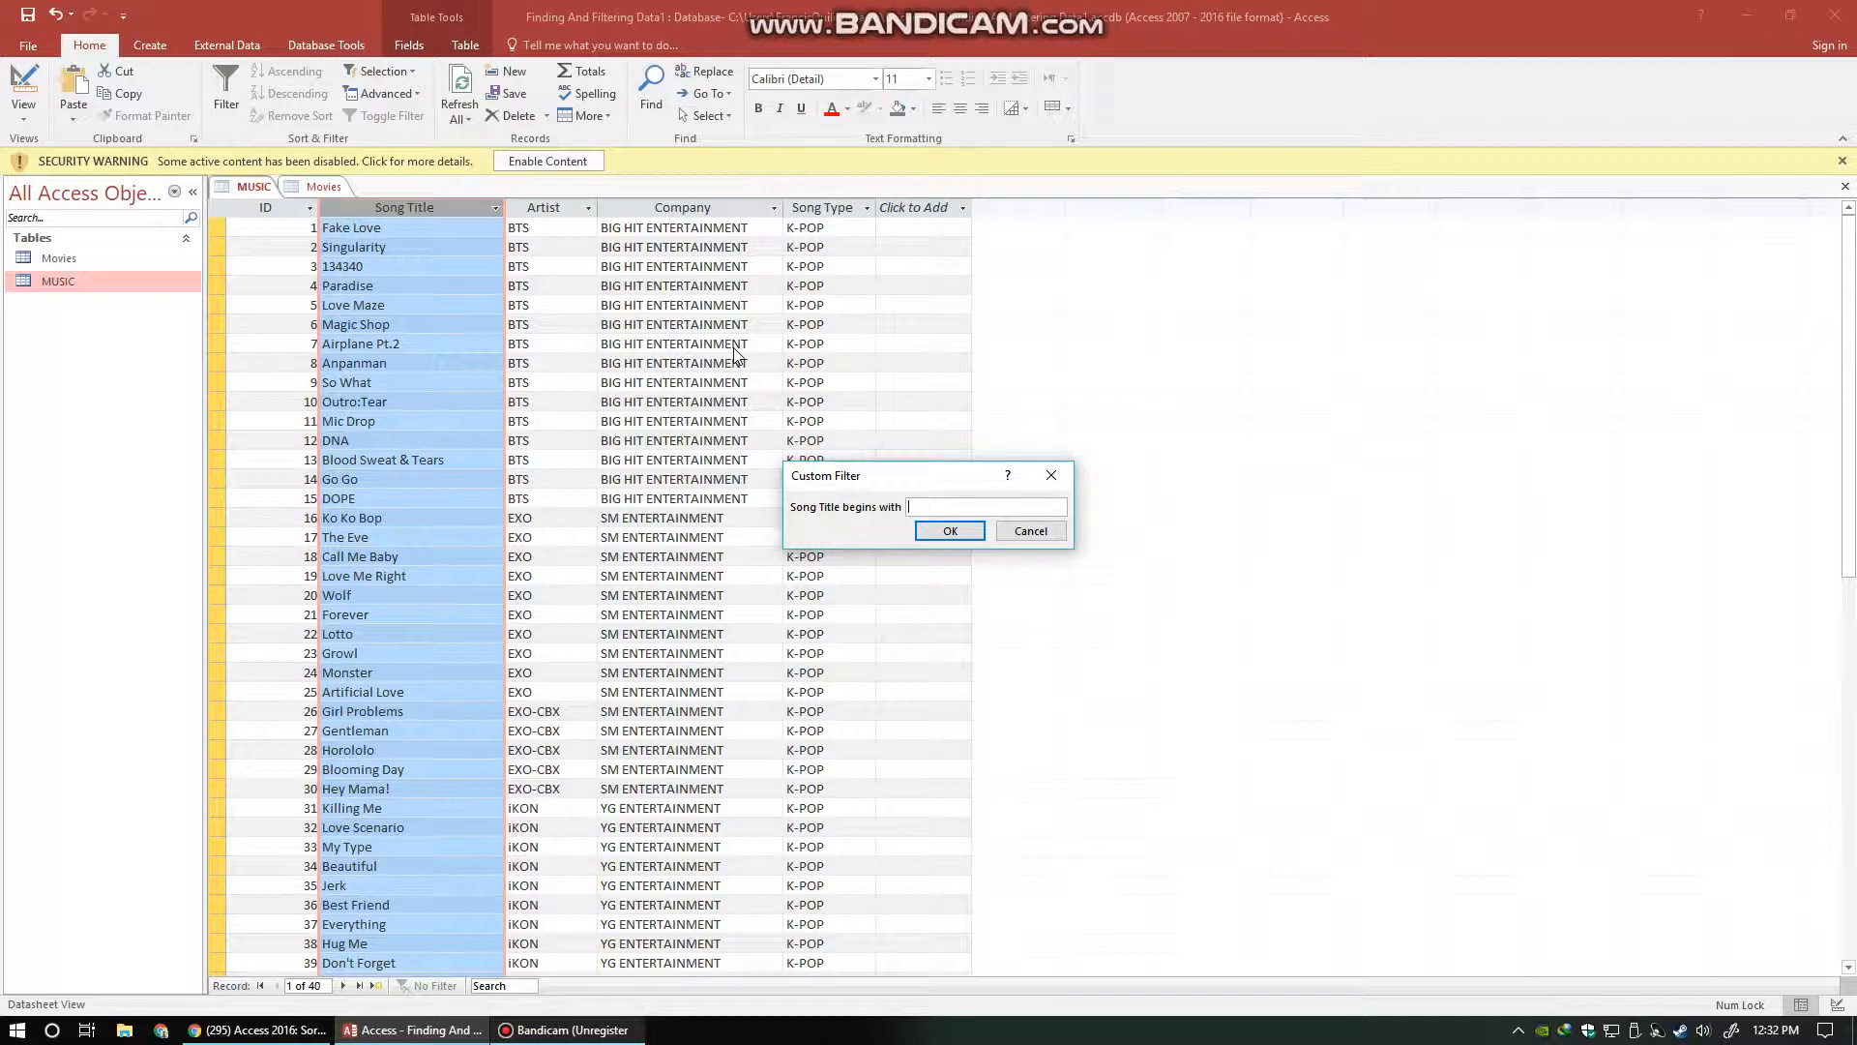
pyautogui.press('capslock')
pyautogui.write('H')
pyautogui.click(948, 533)
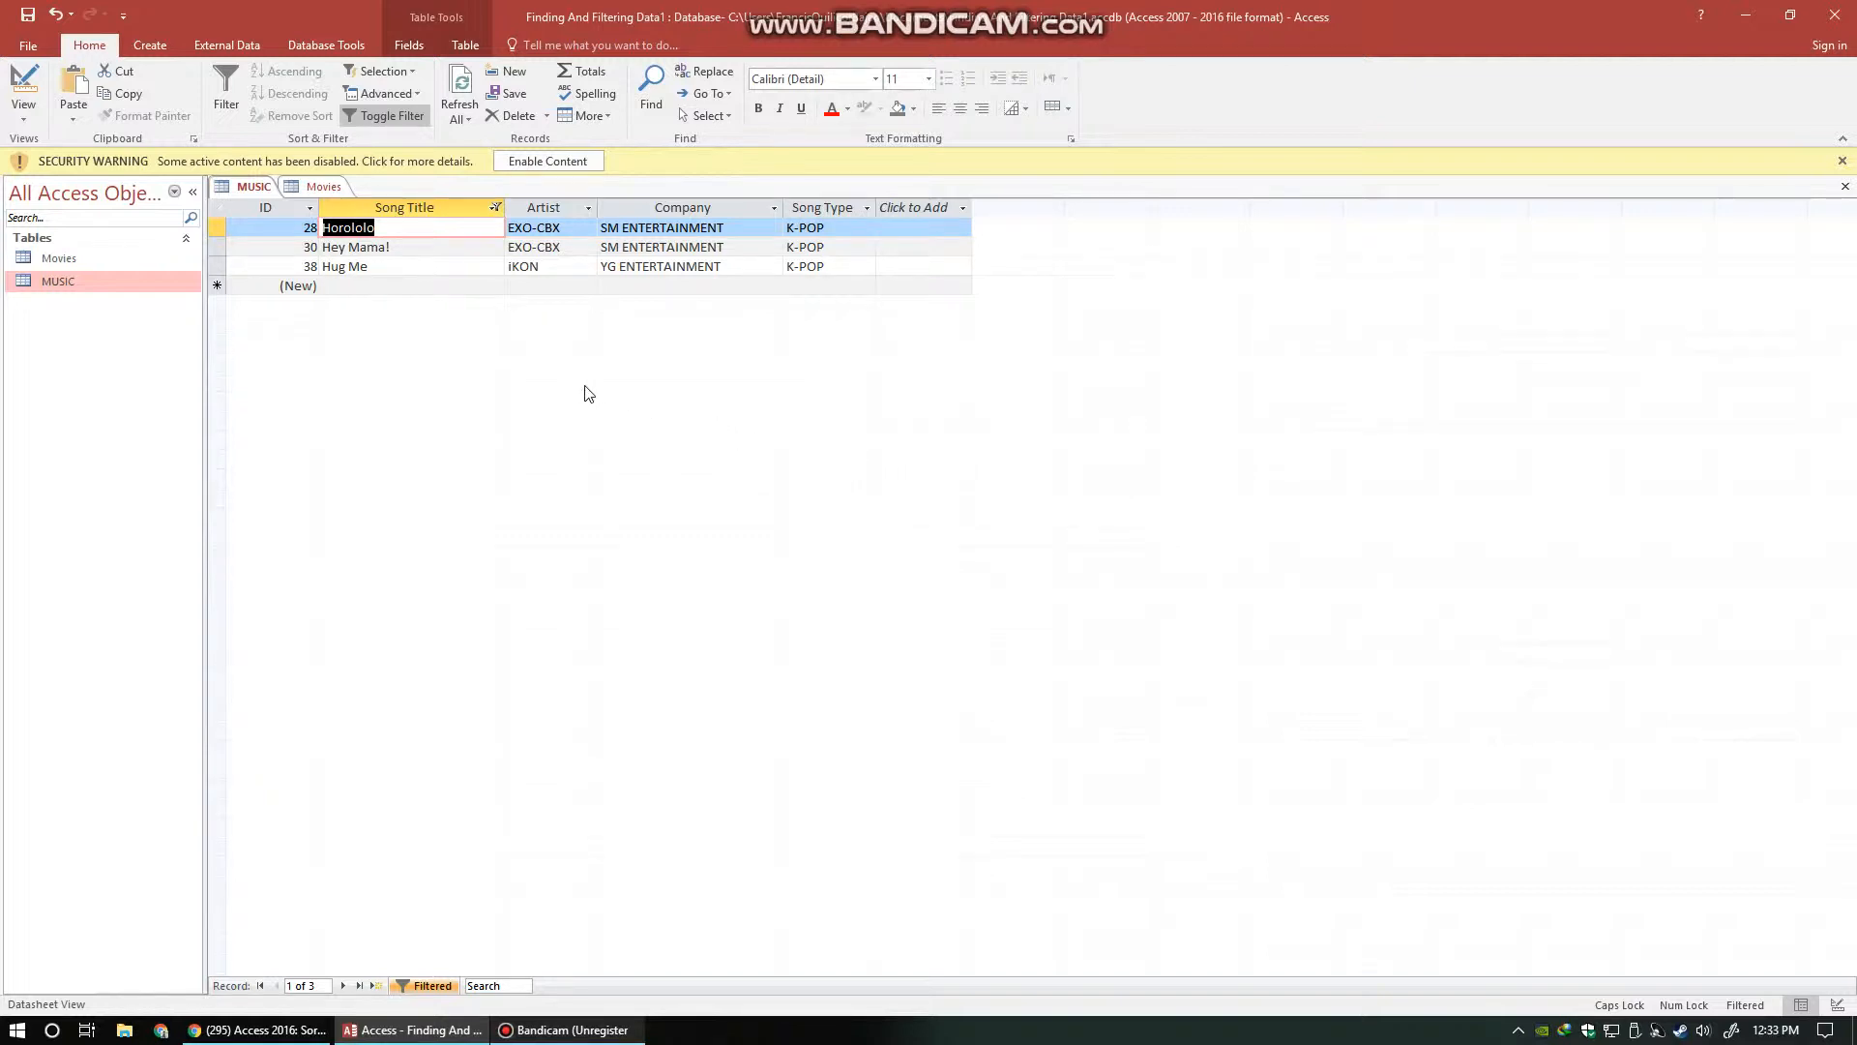
pyautogui.click(374, 114)
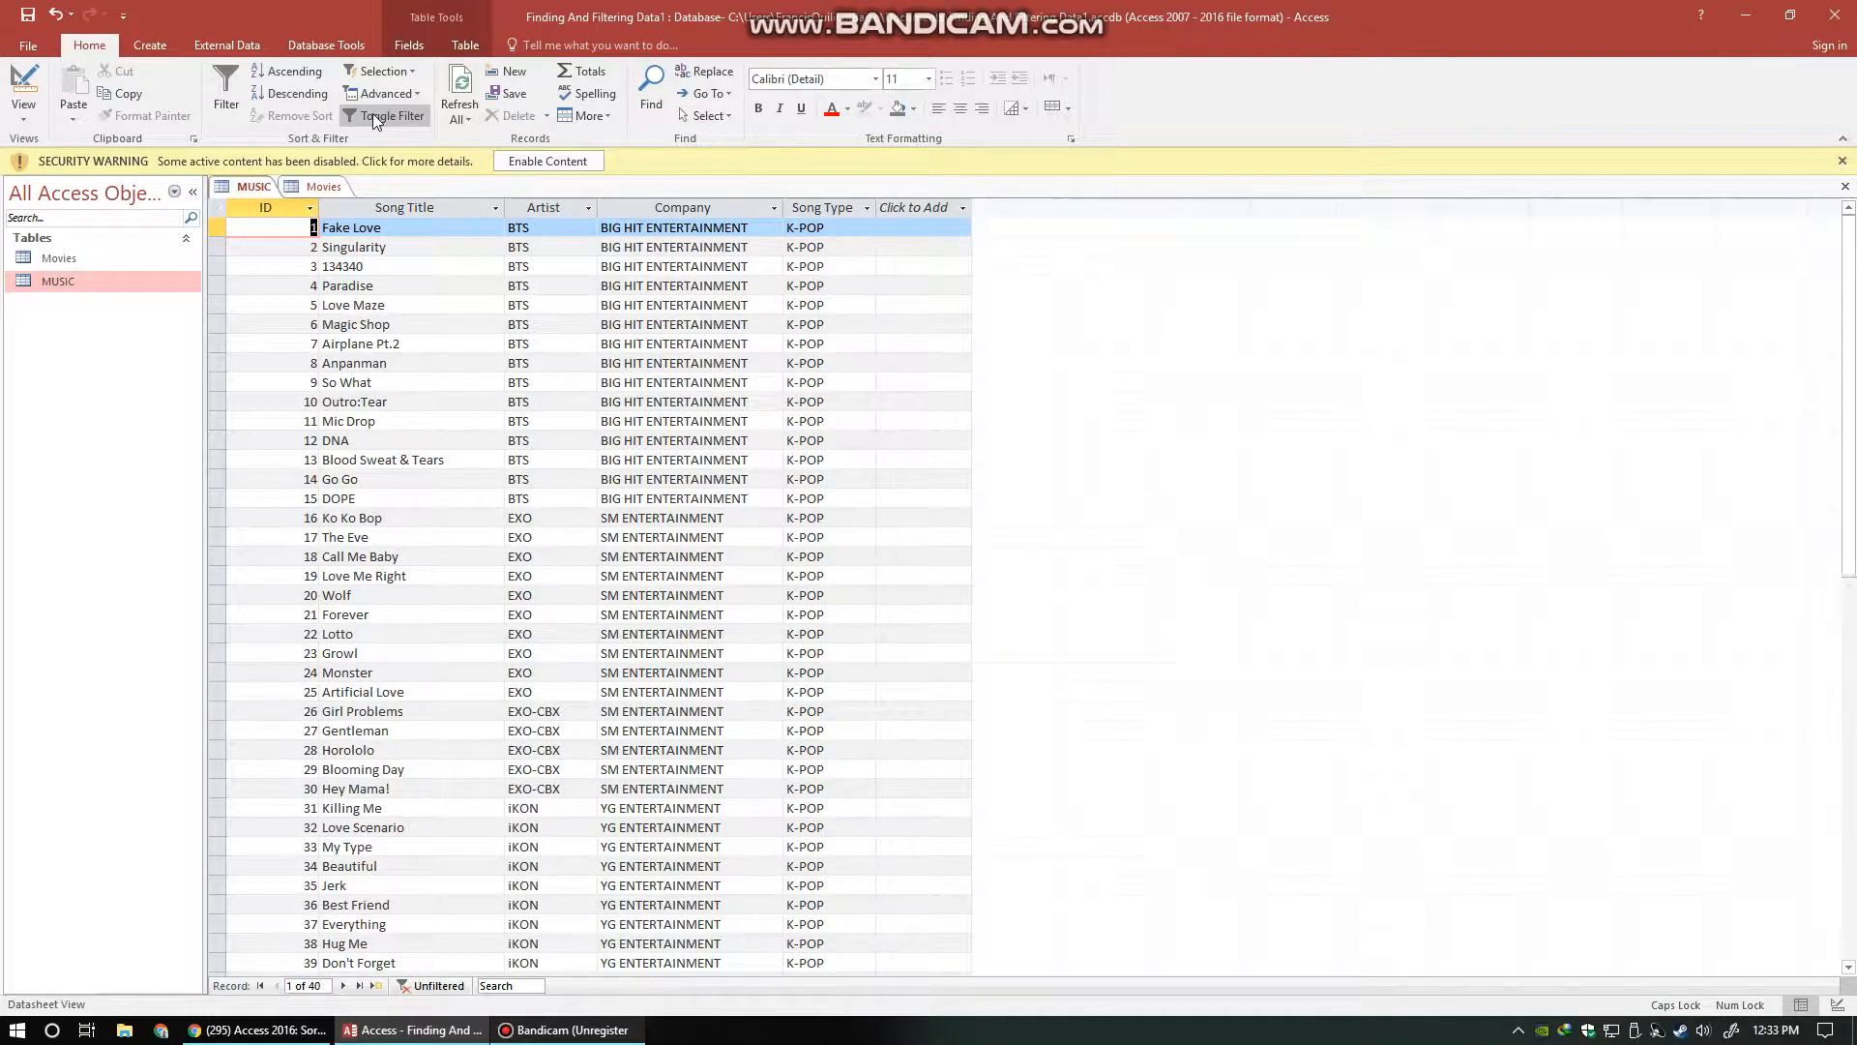
# Filter the MUSIC table to artists that begin with "BTS", and turn that filter off
pyautogui.click(588, 208)
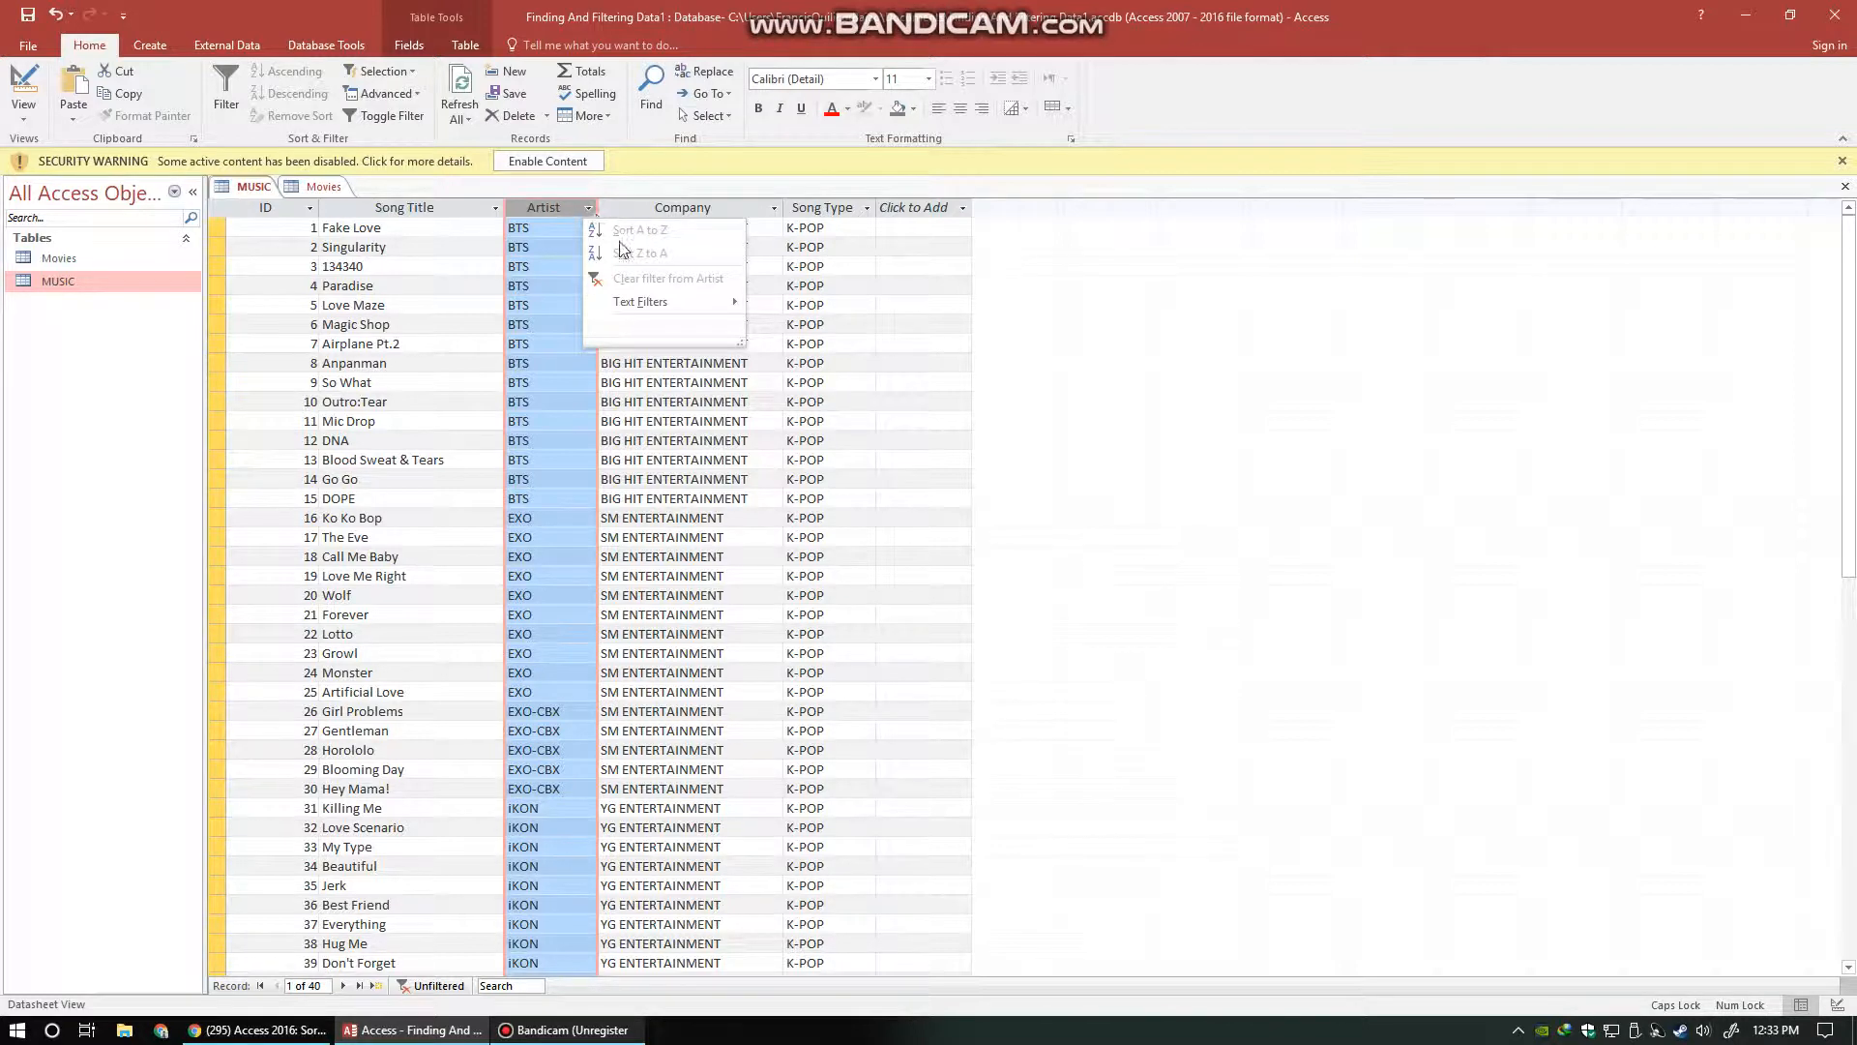
pyautogui.moveTo(653, 303)
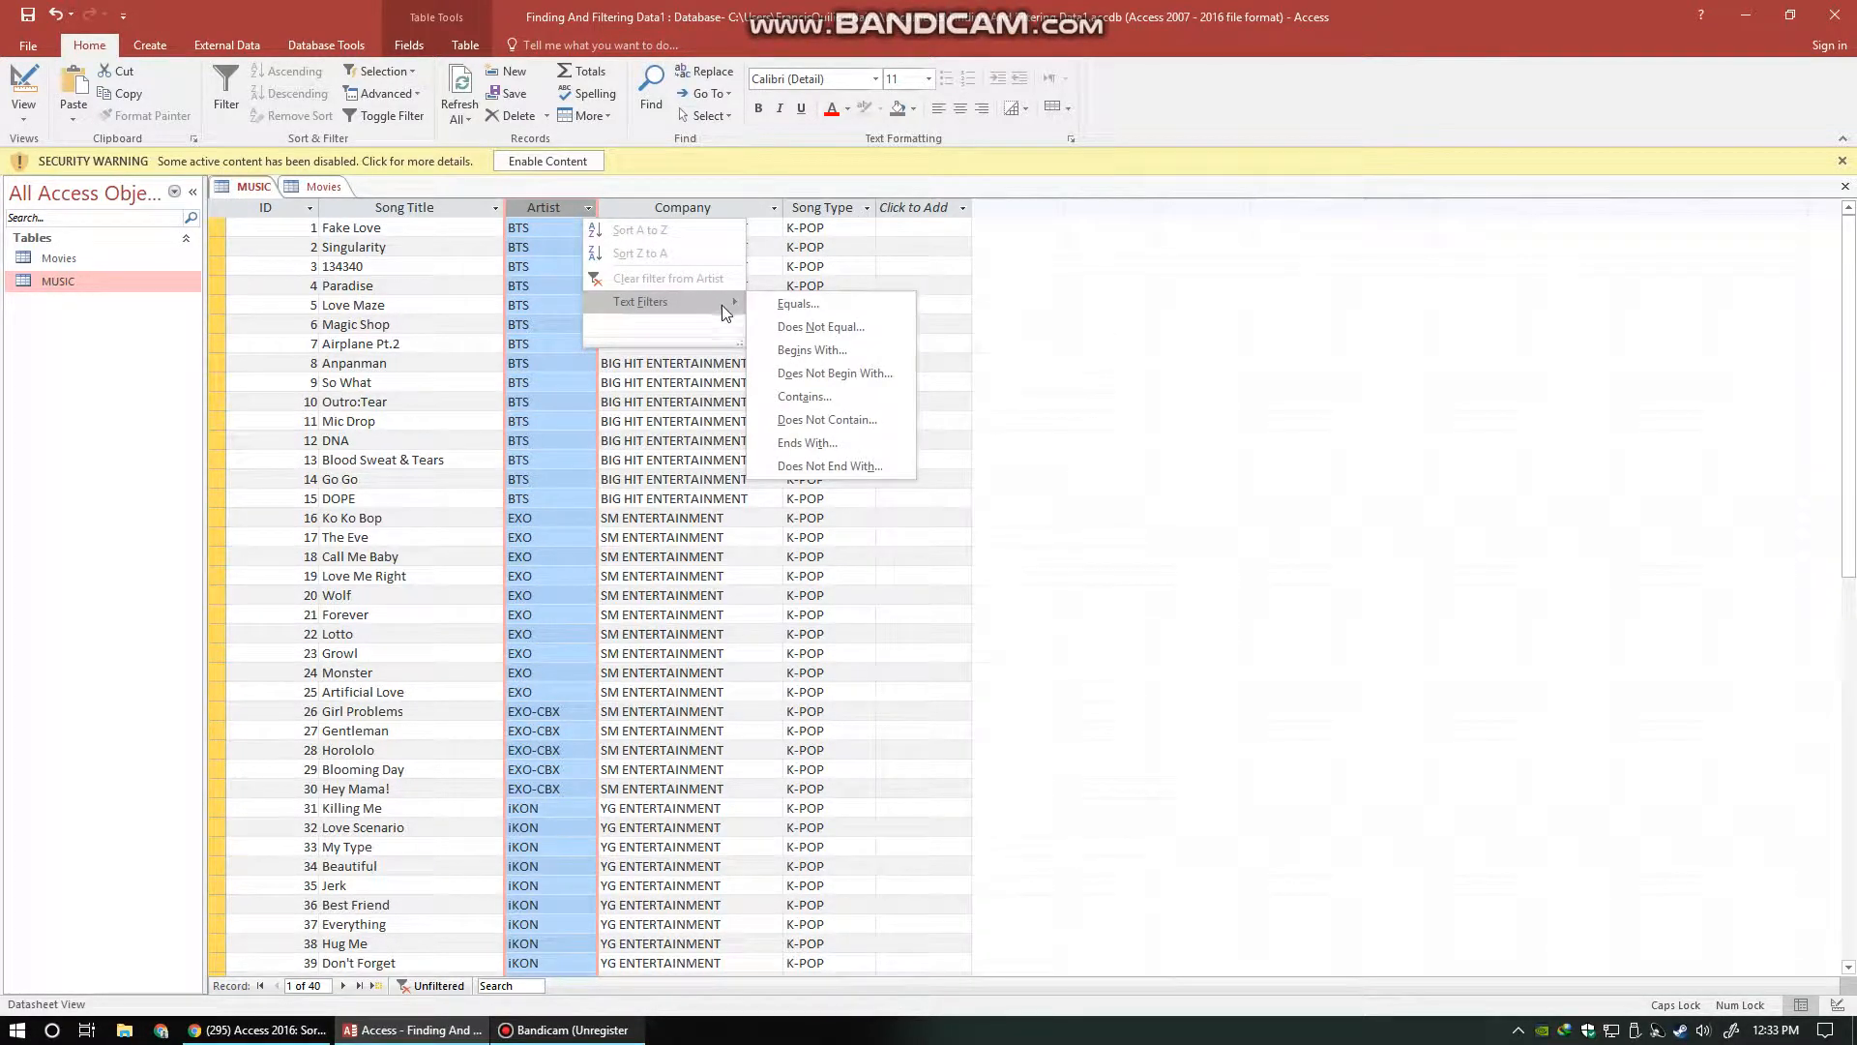
pyautogui.click(803, 350)
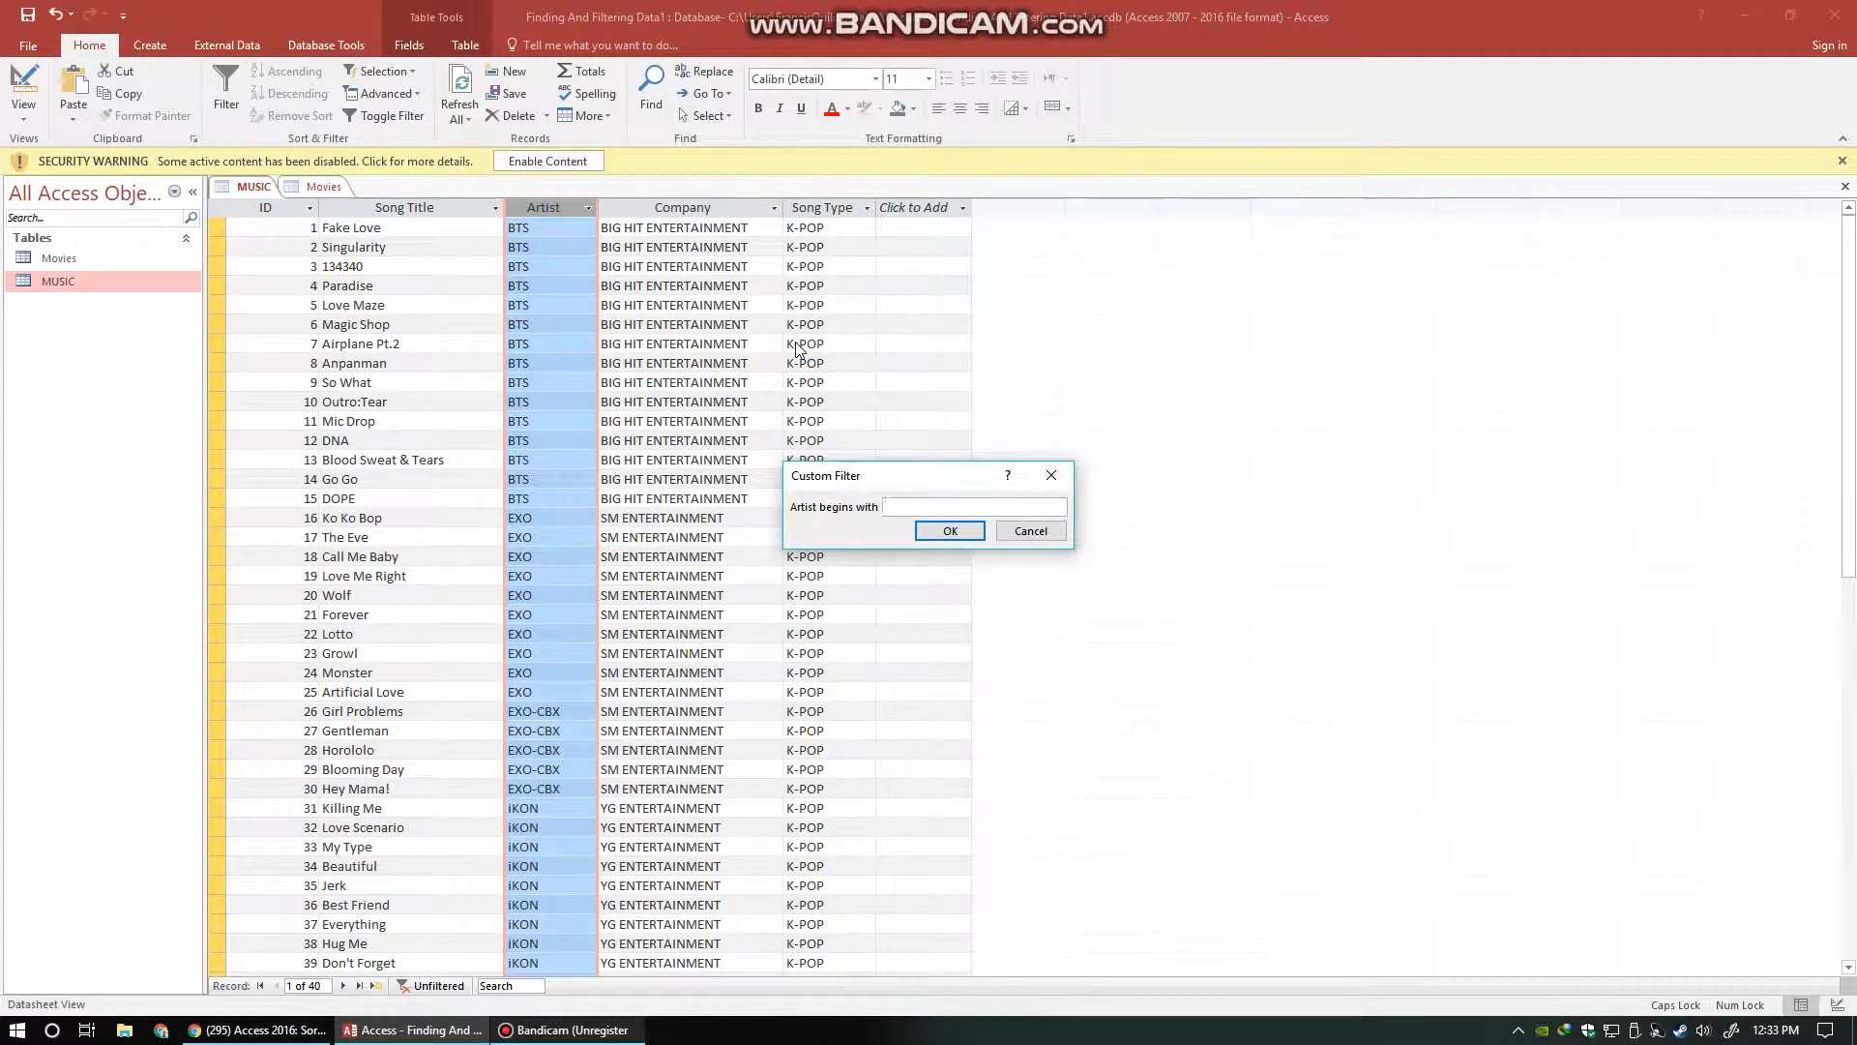
pyautogui.write('BTS')
pyautogui.click(948, 535)
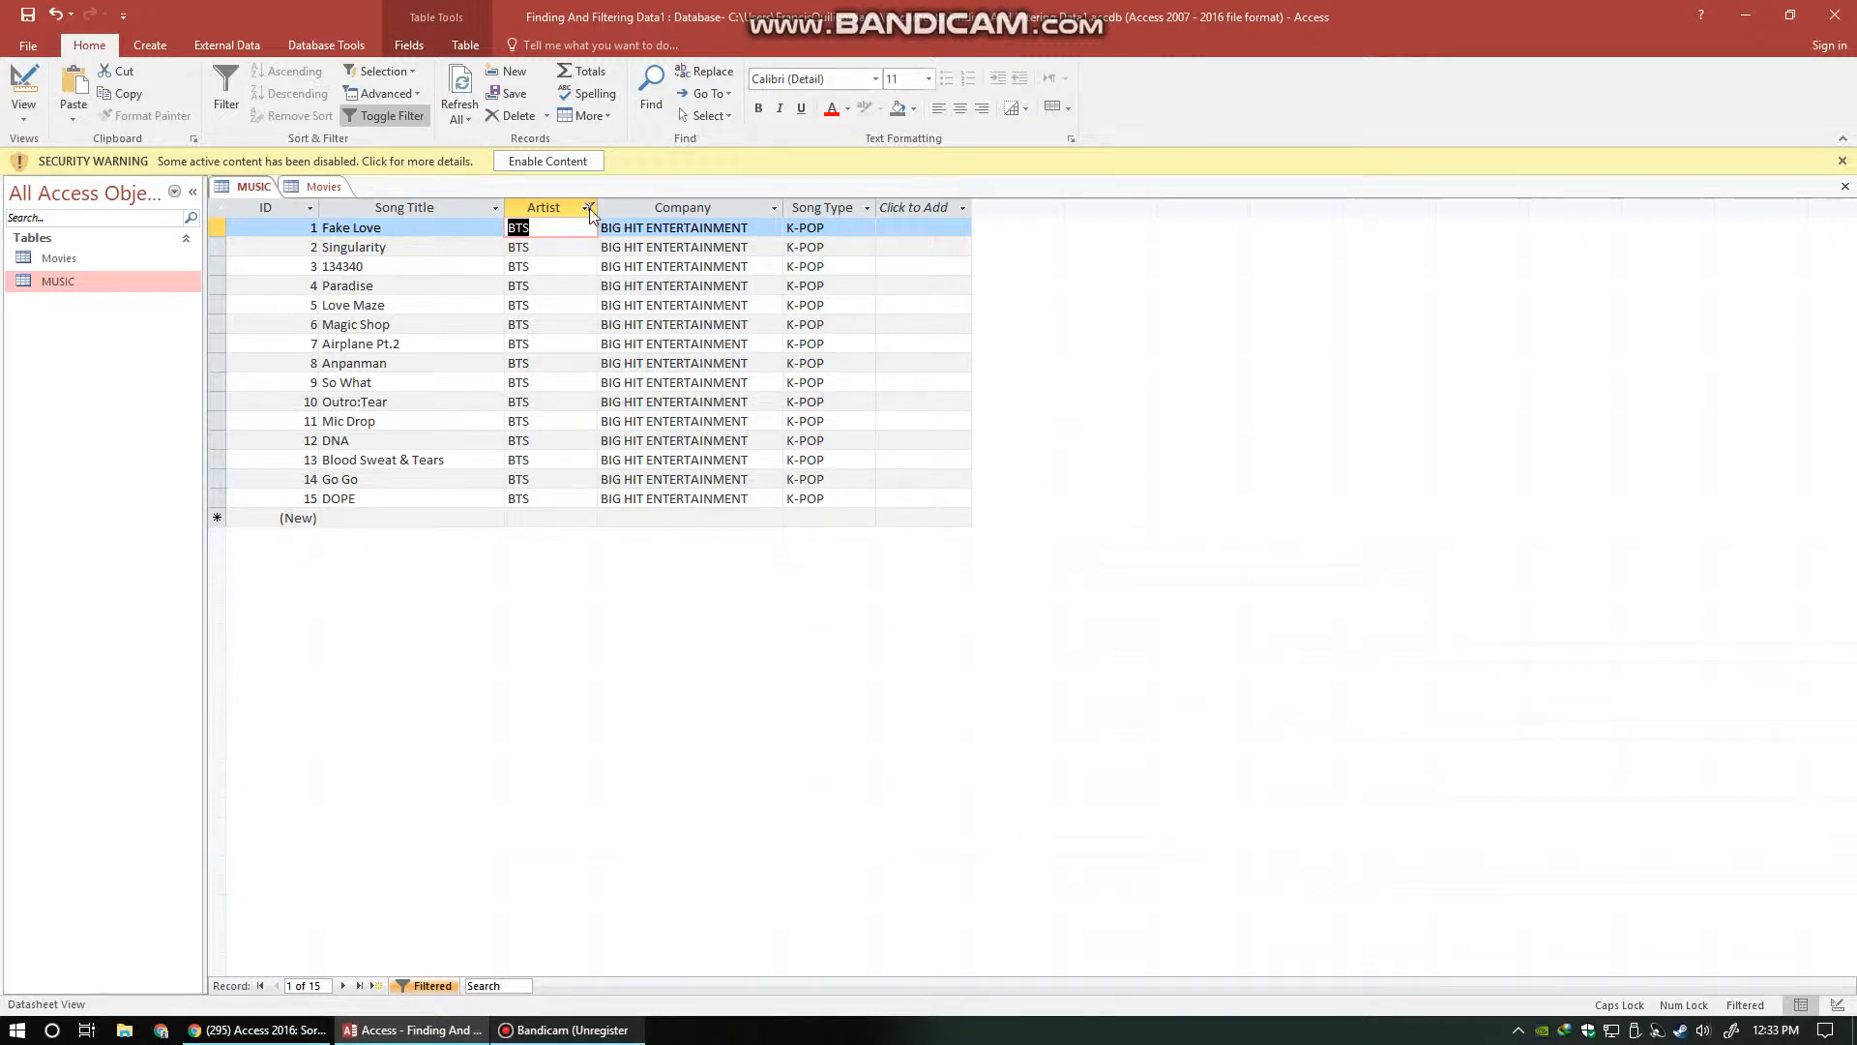
pyautogui.click(379, 118)
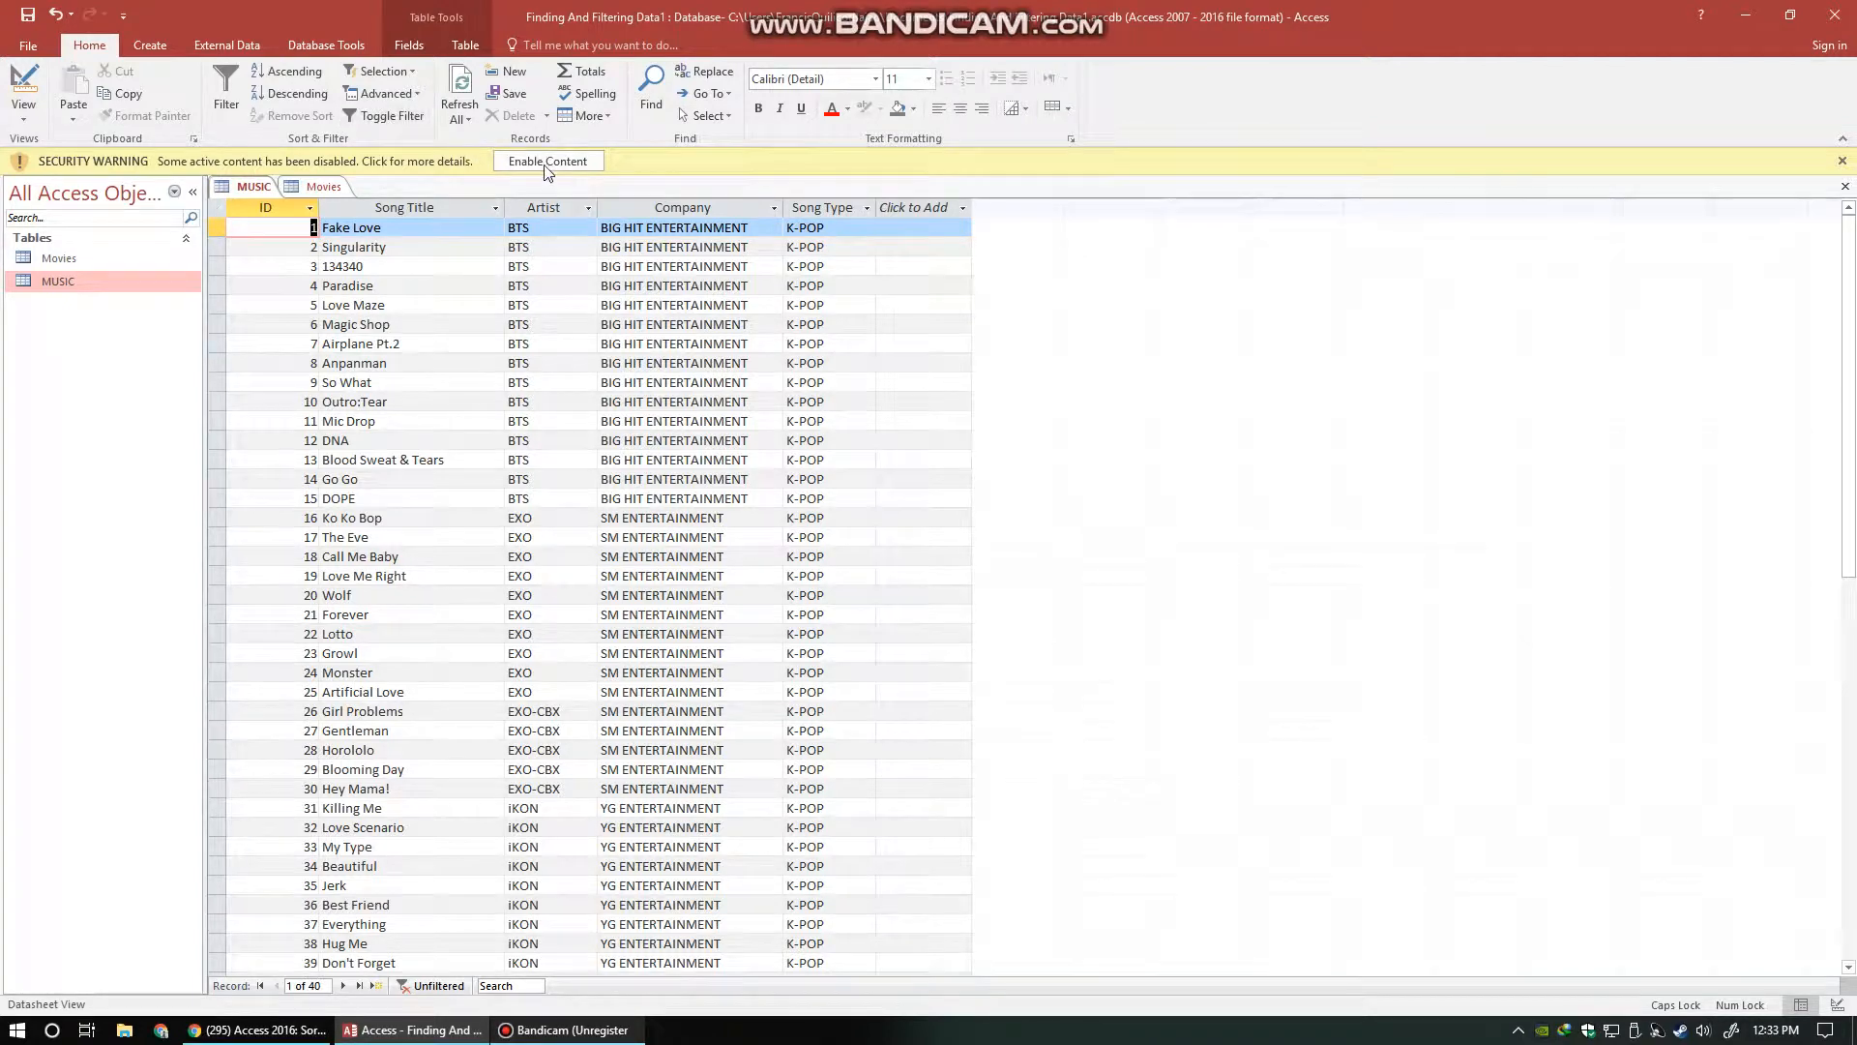
# Filter the MUSIC table to companies that begin with "SM", and restore the unfiltered records
pyautogui.click(774, 208)
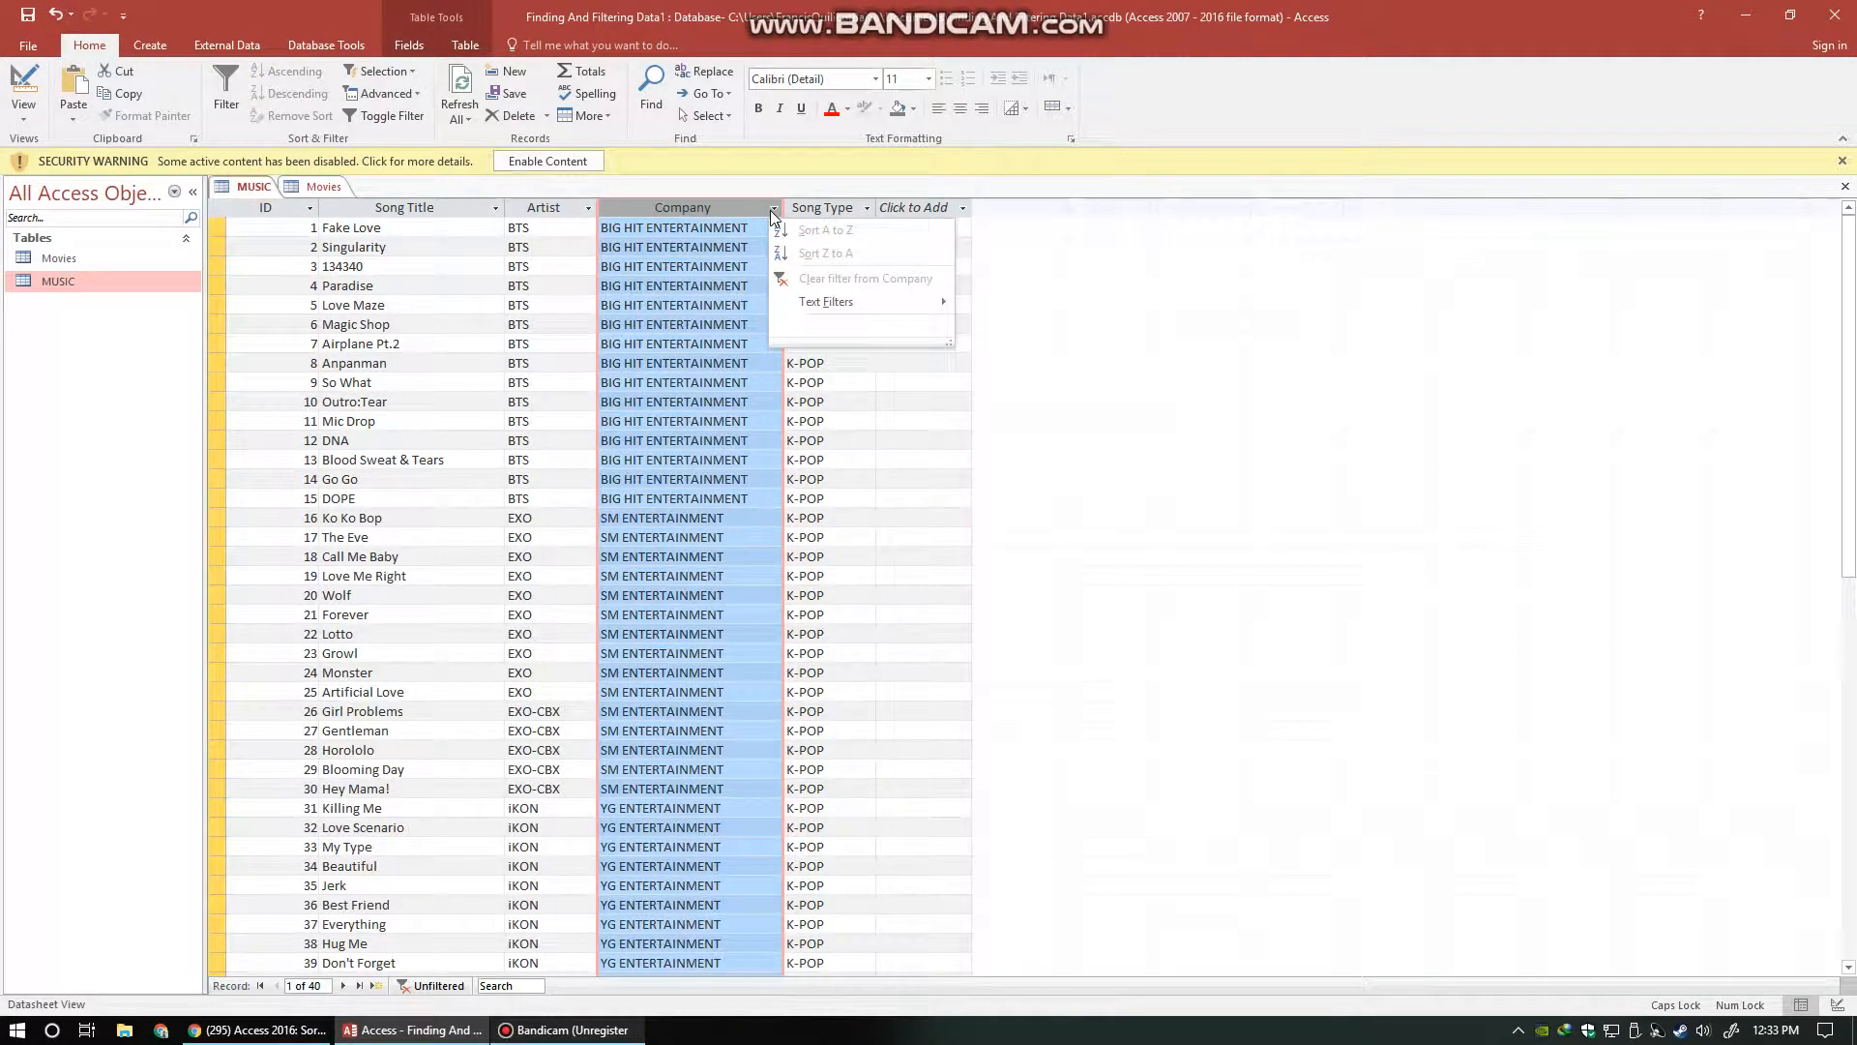
pyautogui.moveTo(844, 302)
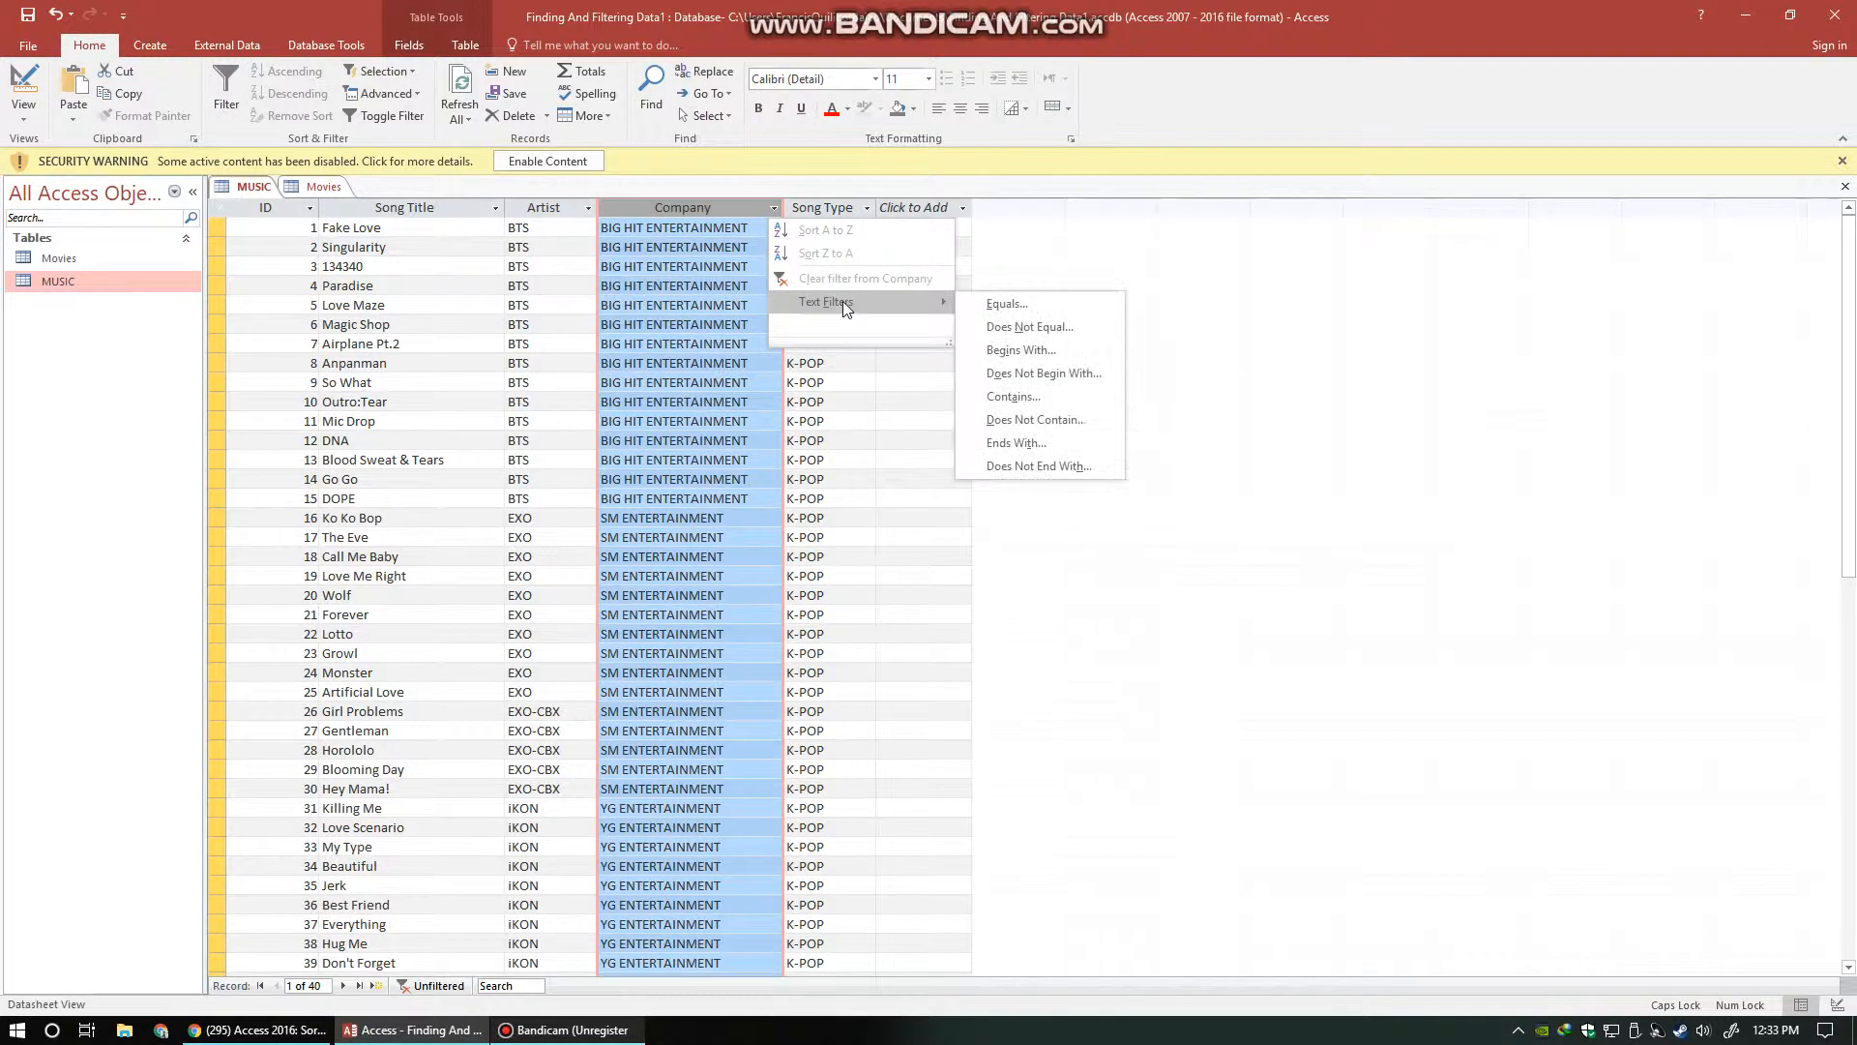
pyautogui.click(1011, 350)
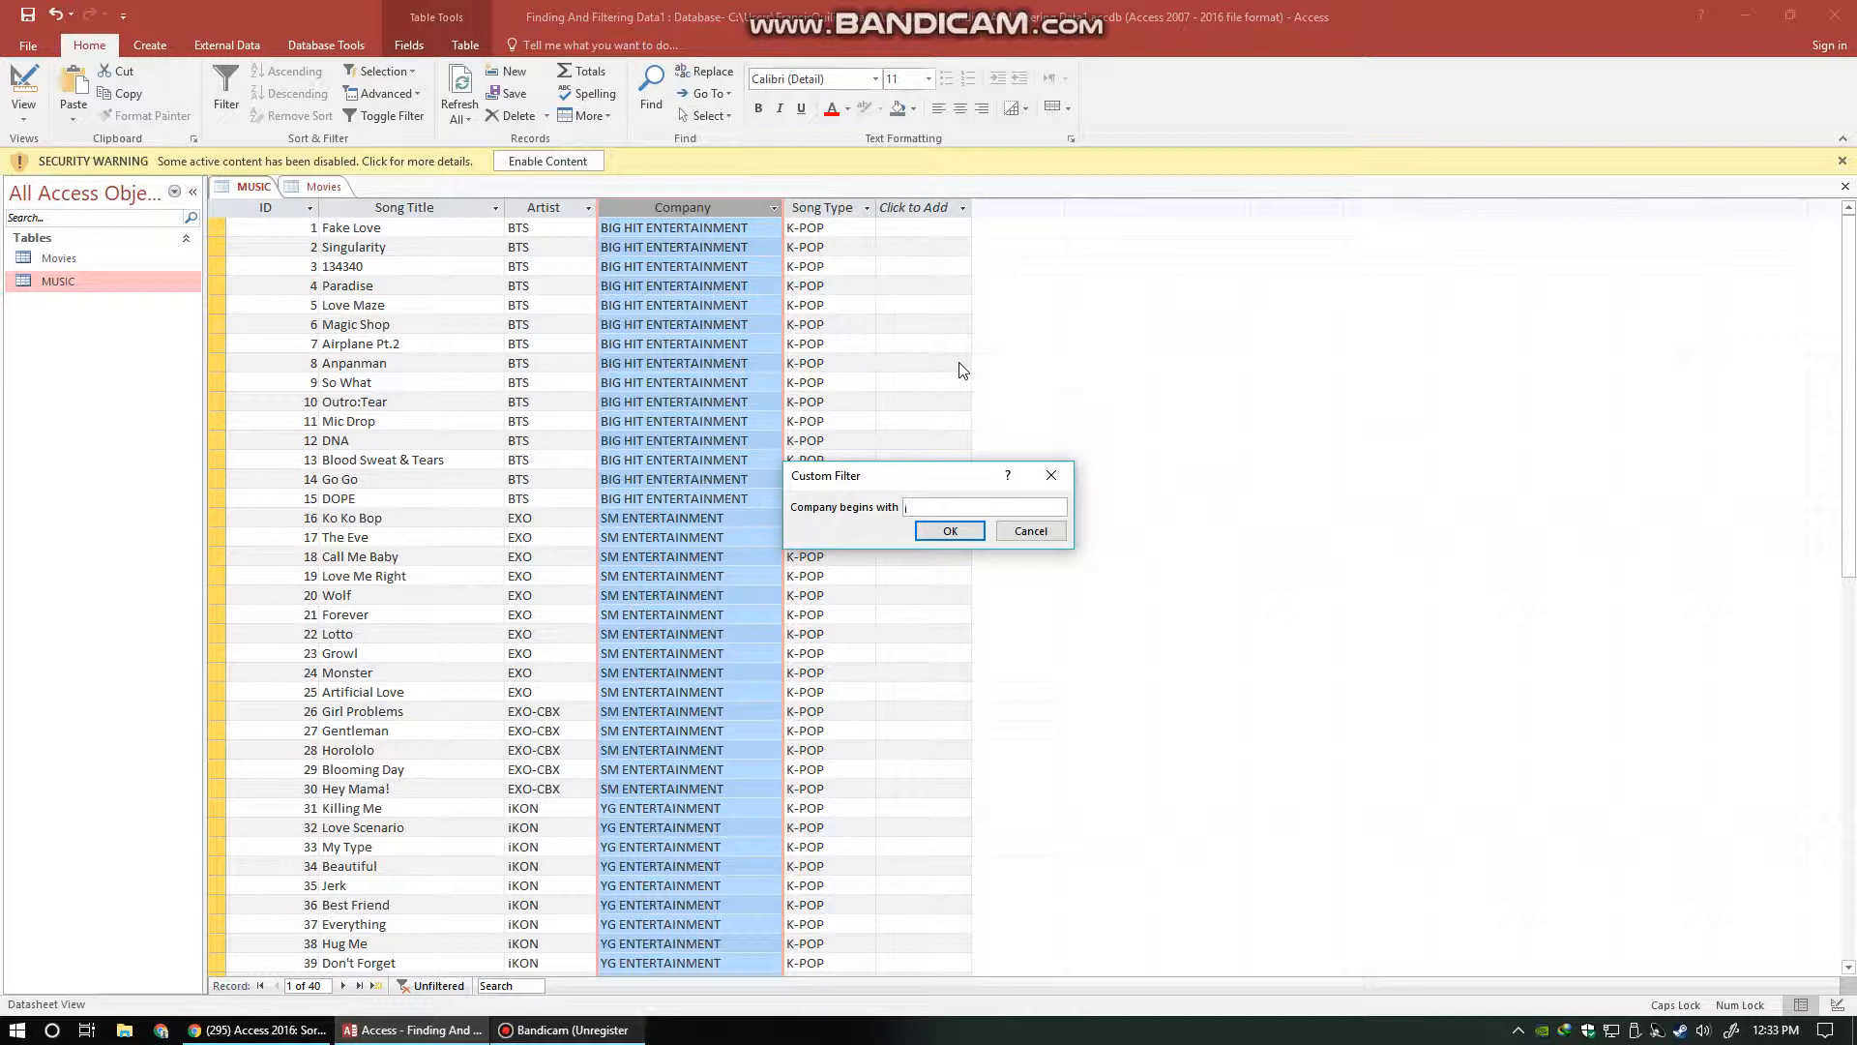
pyautogui.press('capslock')
pyautogui.press('capslock')
pyautogui.write('M')
pyautogui.click(937, 532)
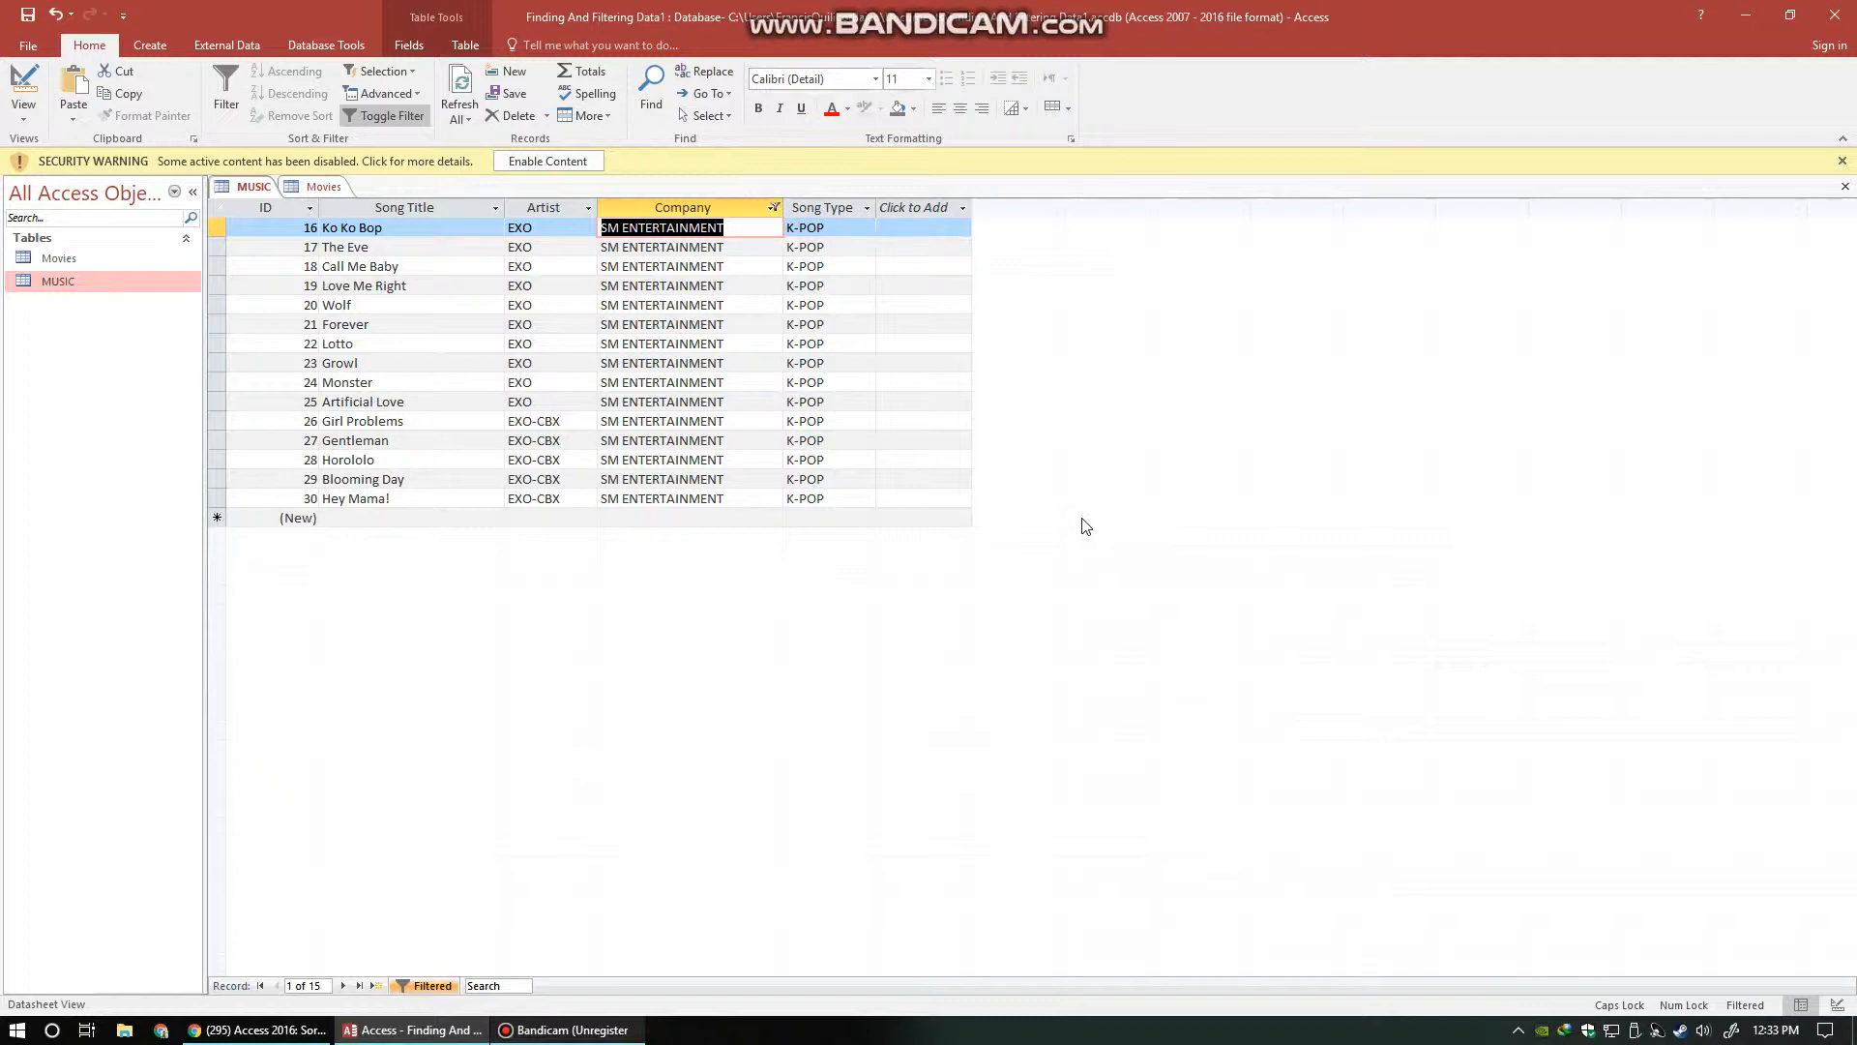
pyautogui.click(411, 118)
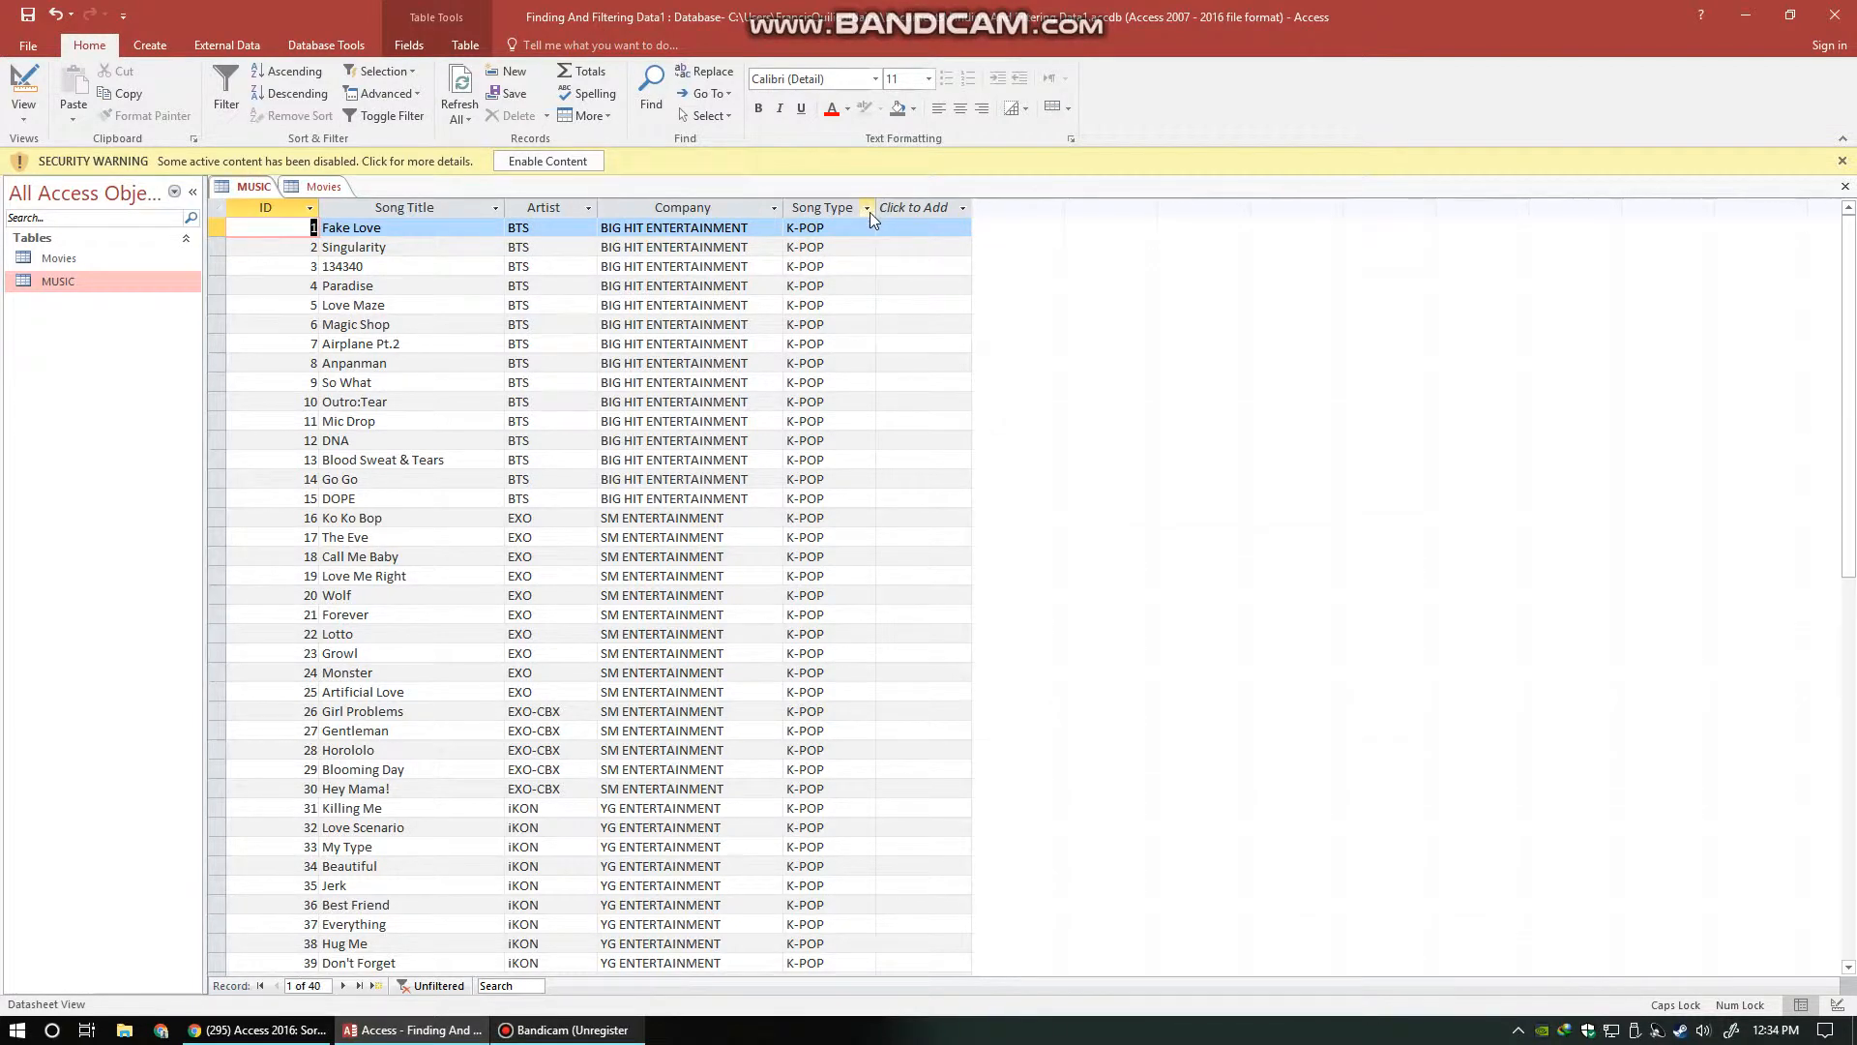
# Alternate the MUSIC table's ID sort between ascending and descending order, and remove the sort
pyautogui.scroll(-4, 850, 493)
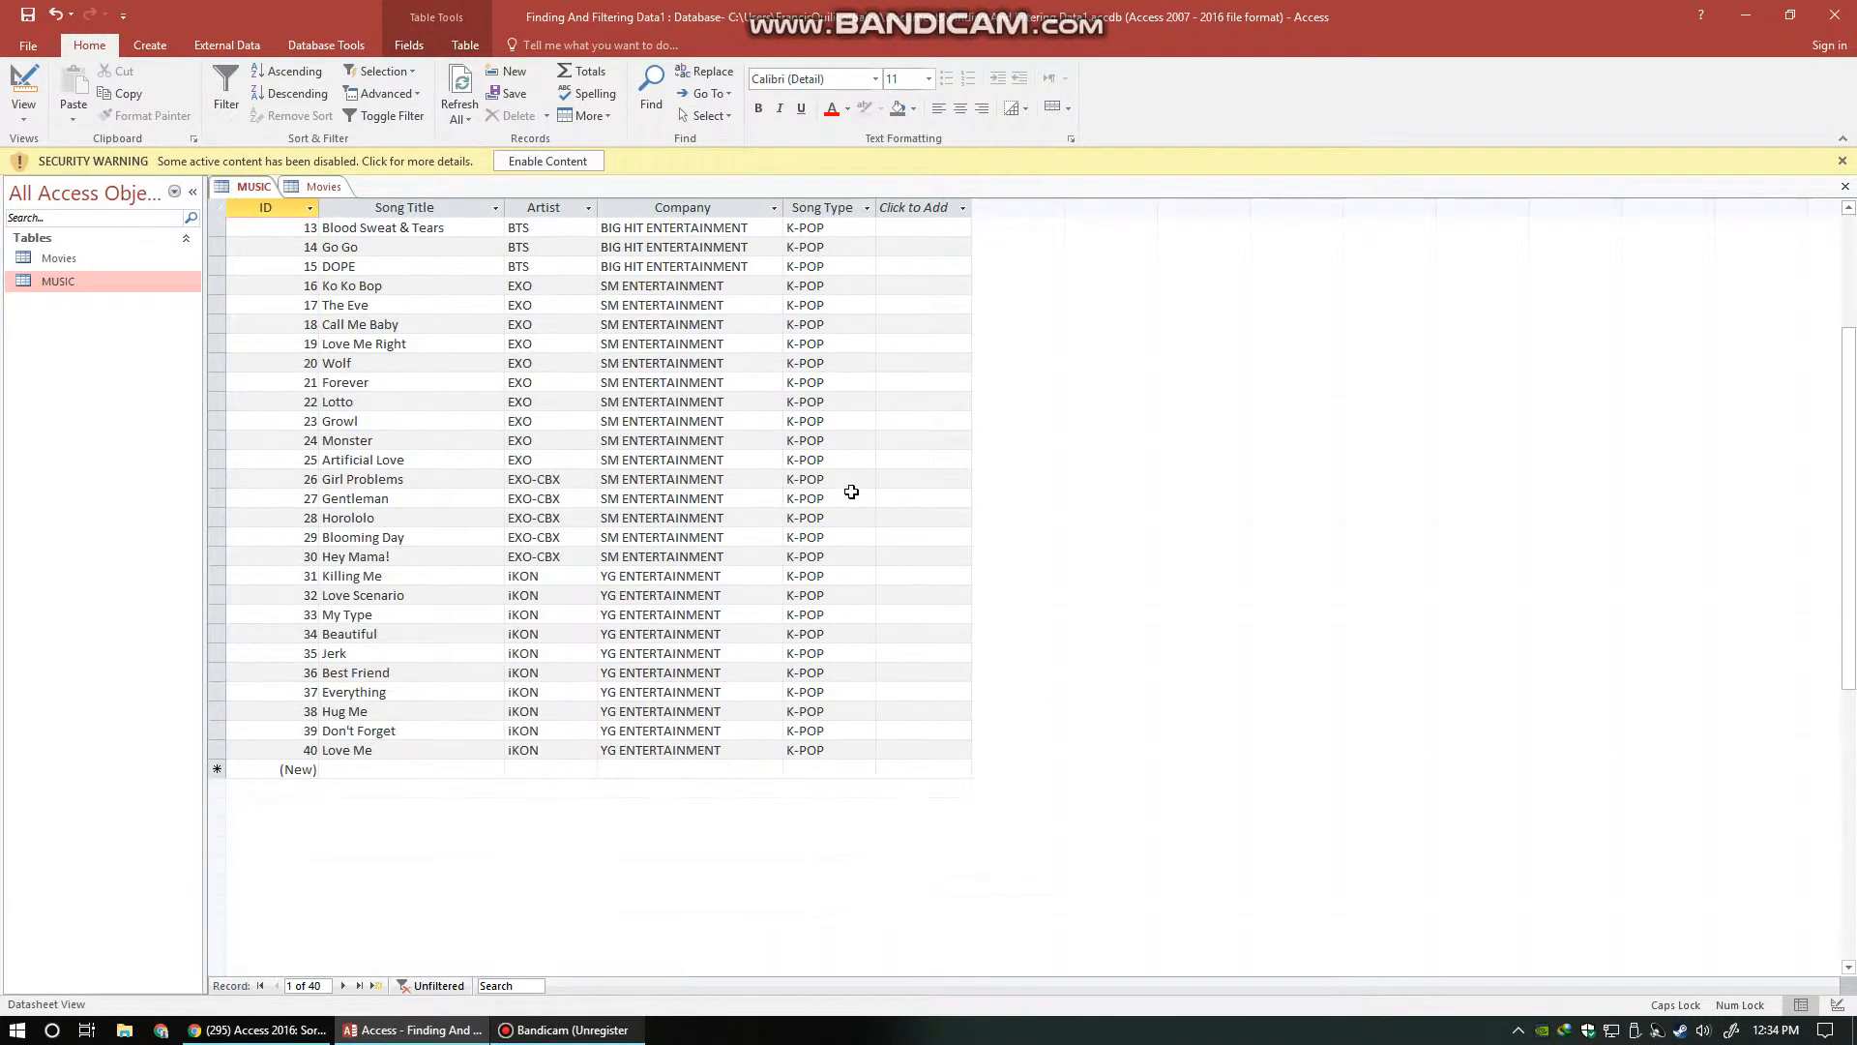
pyautogui.scroll(4, 850, 493)
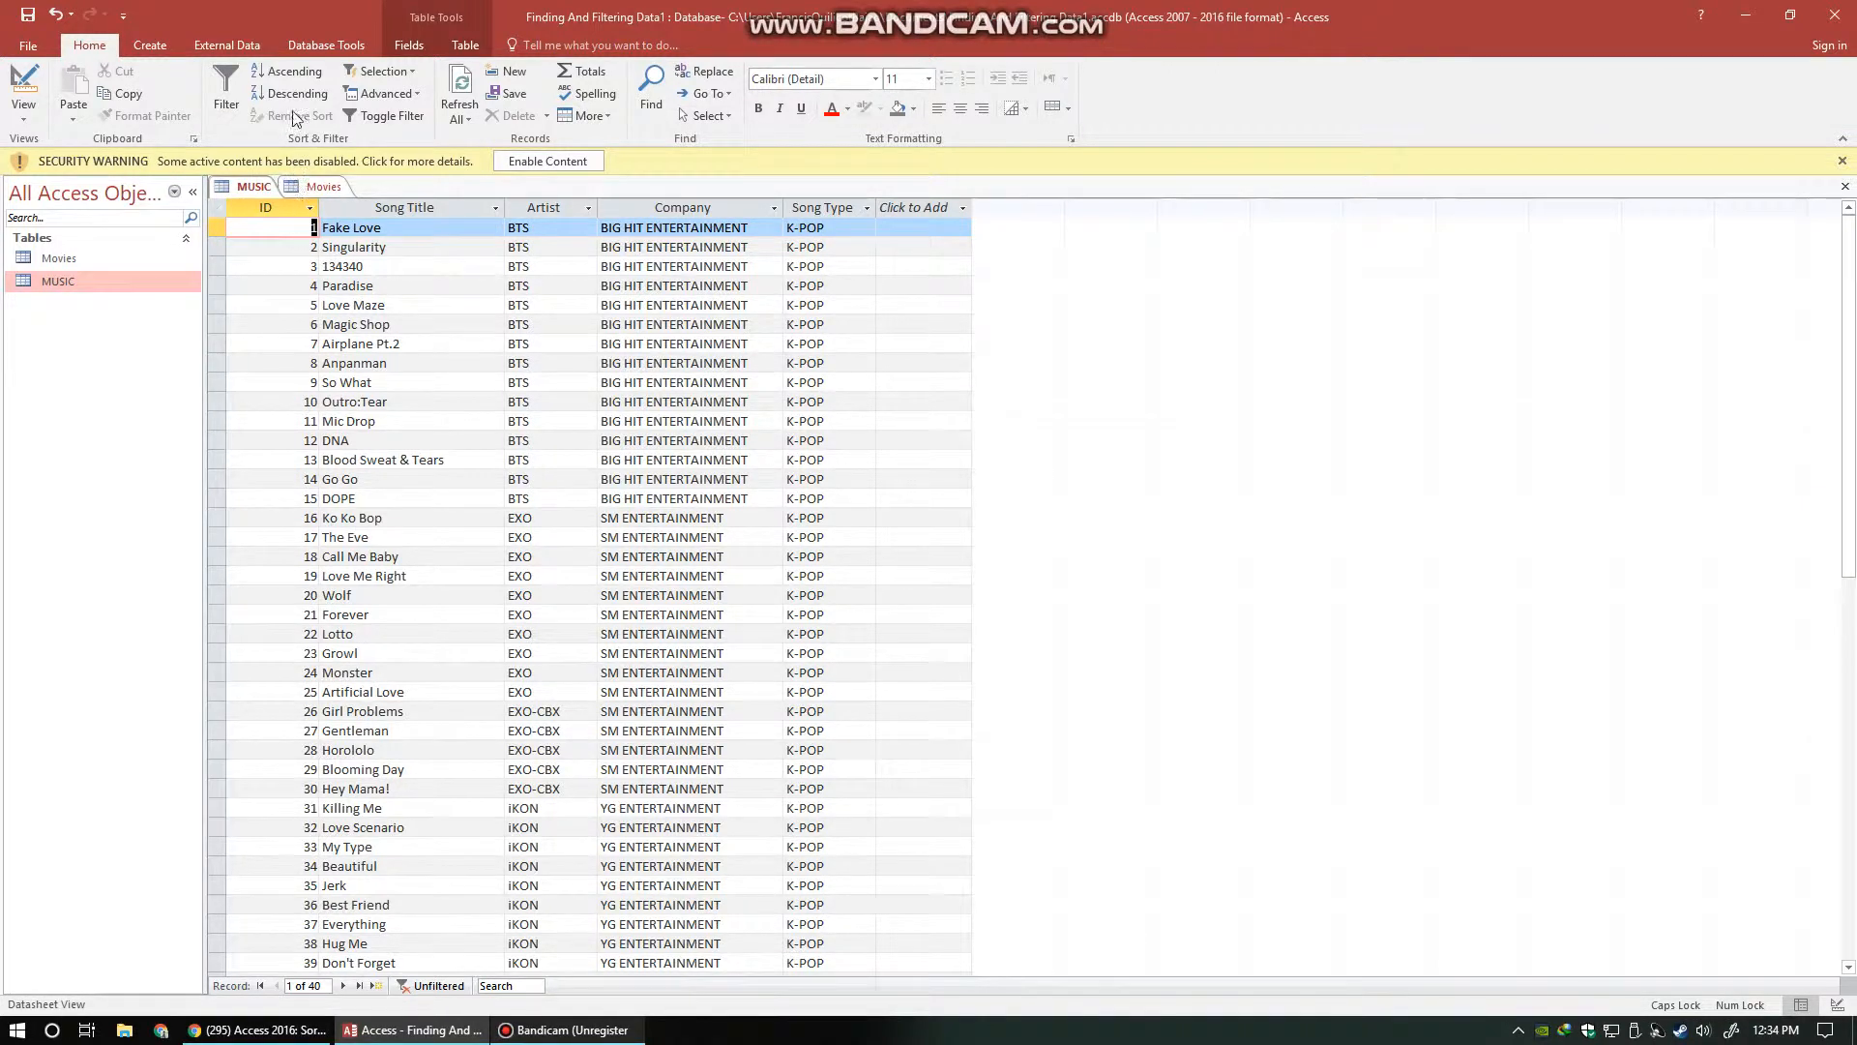
pyautogui.click(292, 72)
pyautogui.click(298, 93)
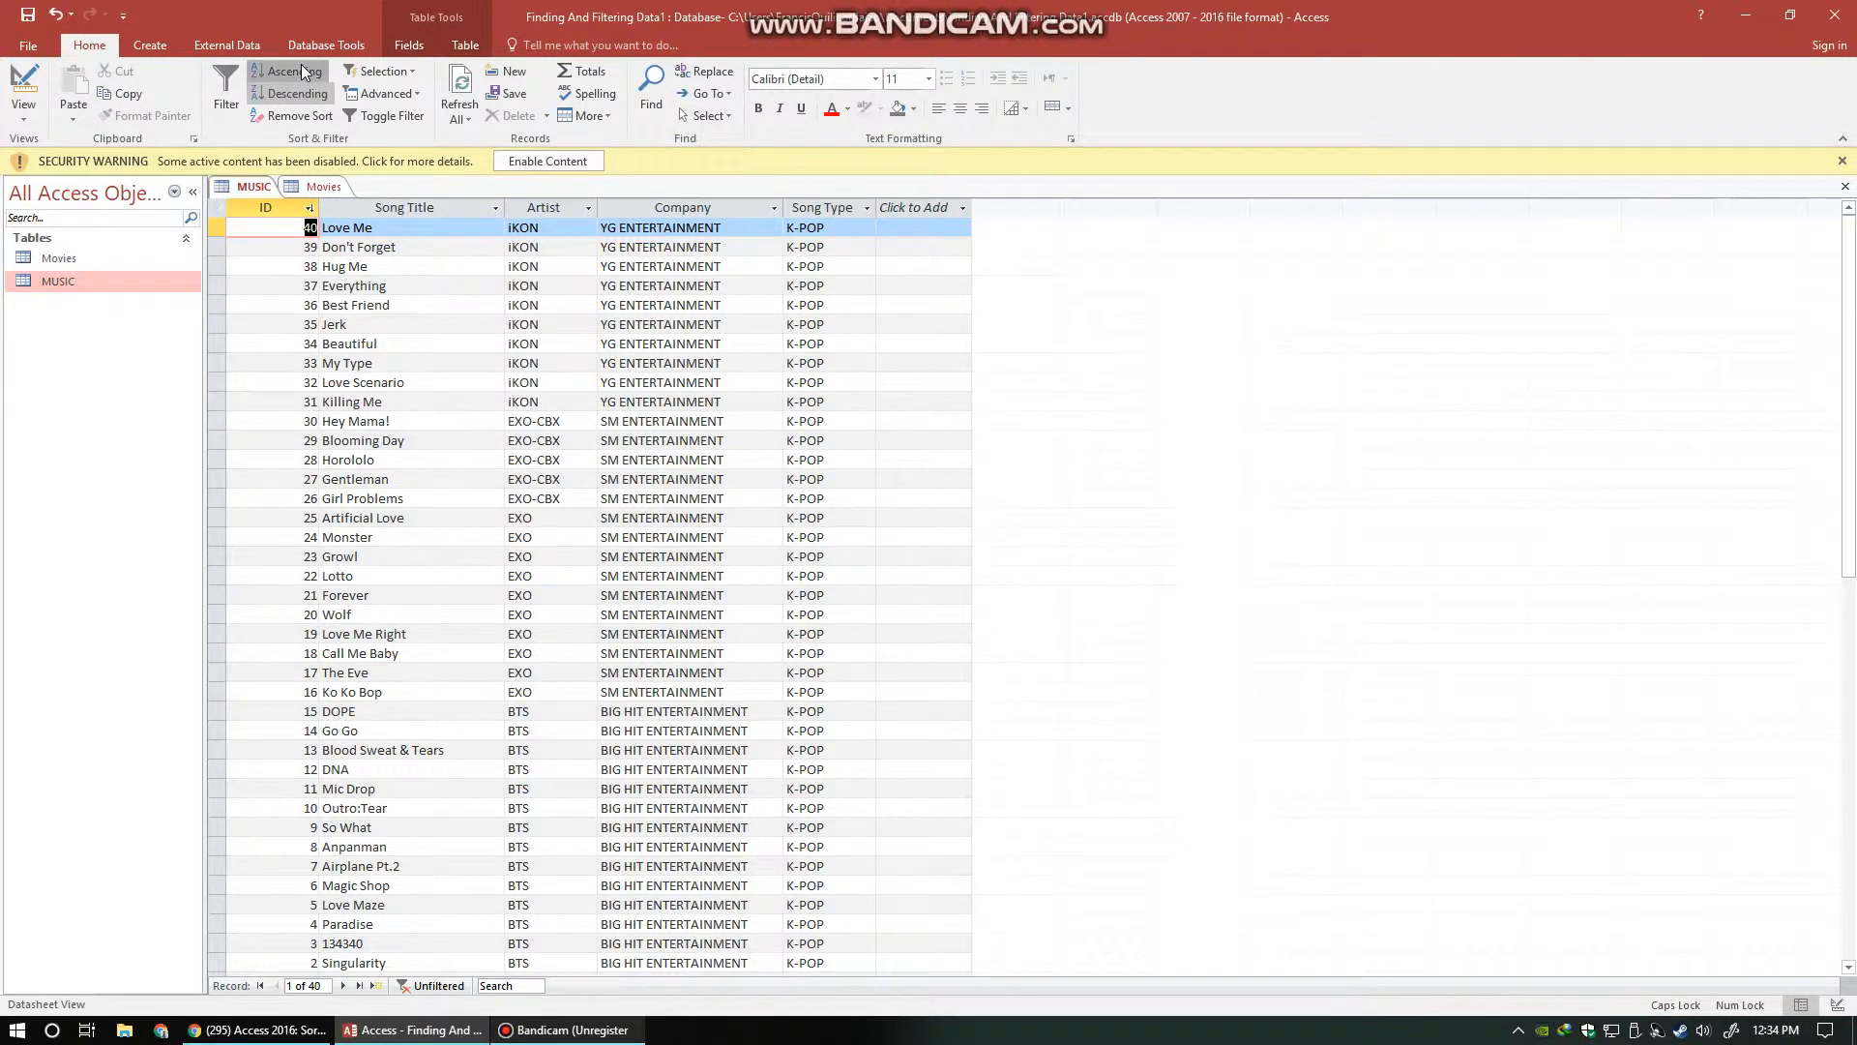
pyautogui.click(300, 68)
pyautogui.click(323, 97)
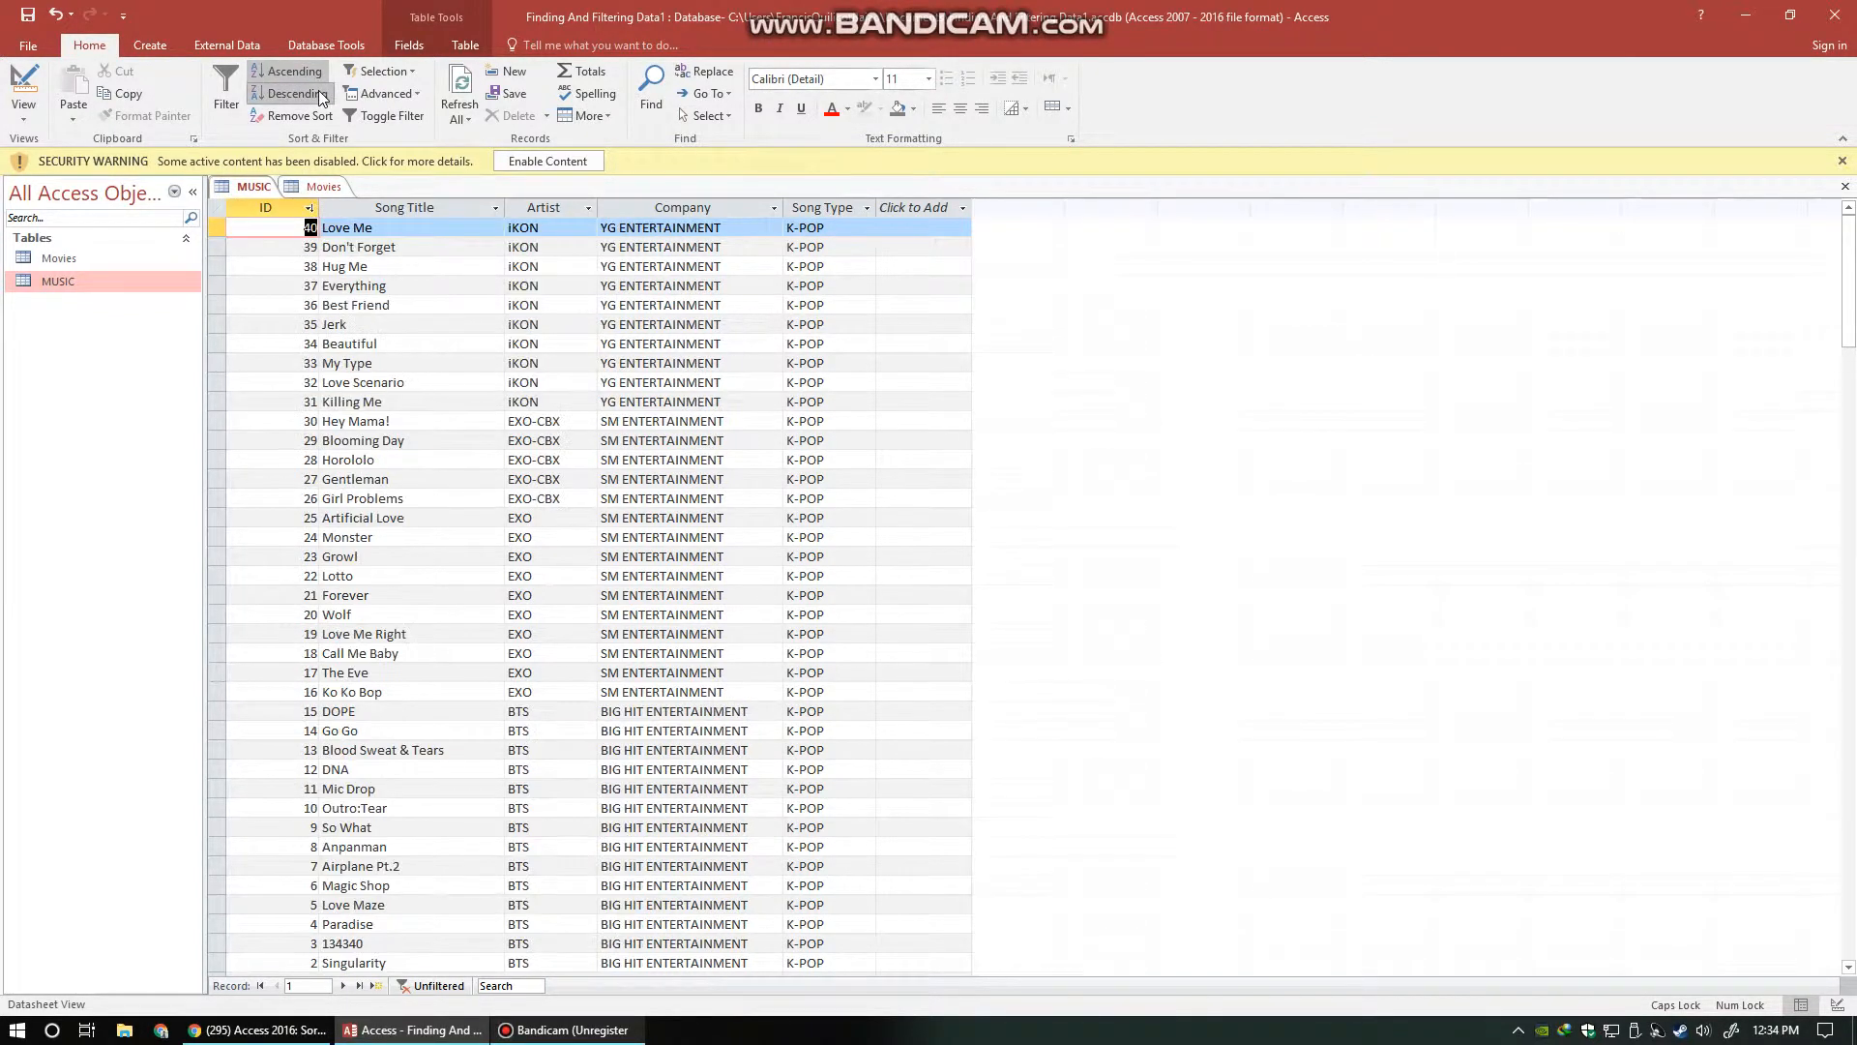
pyautogui.click(304, 71)
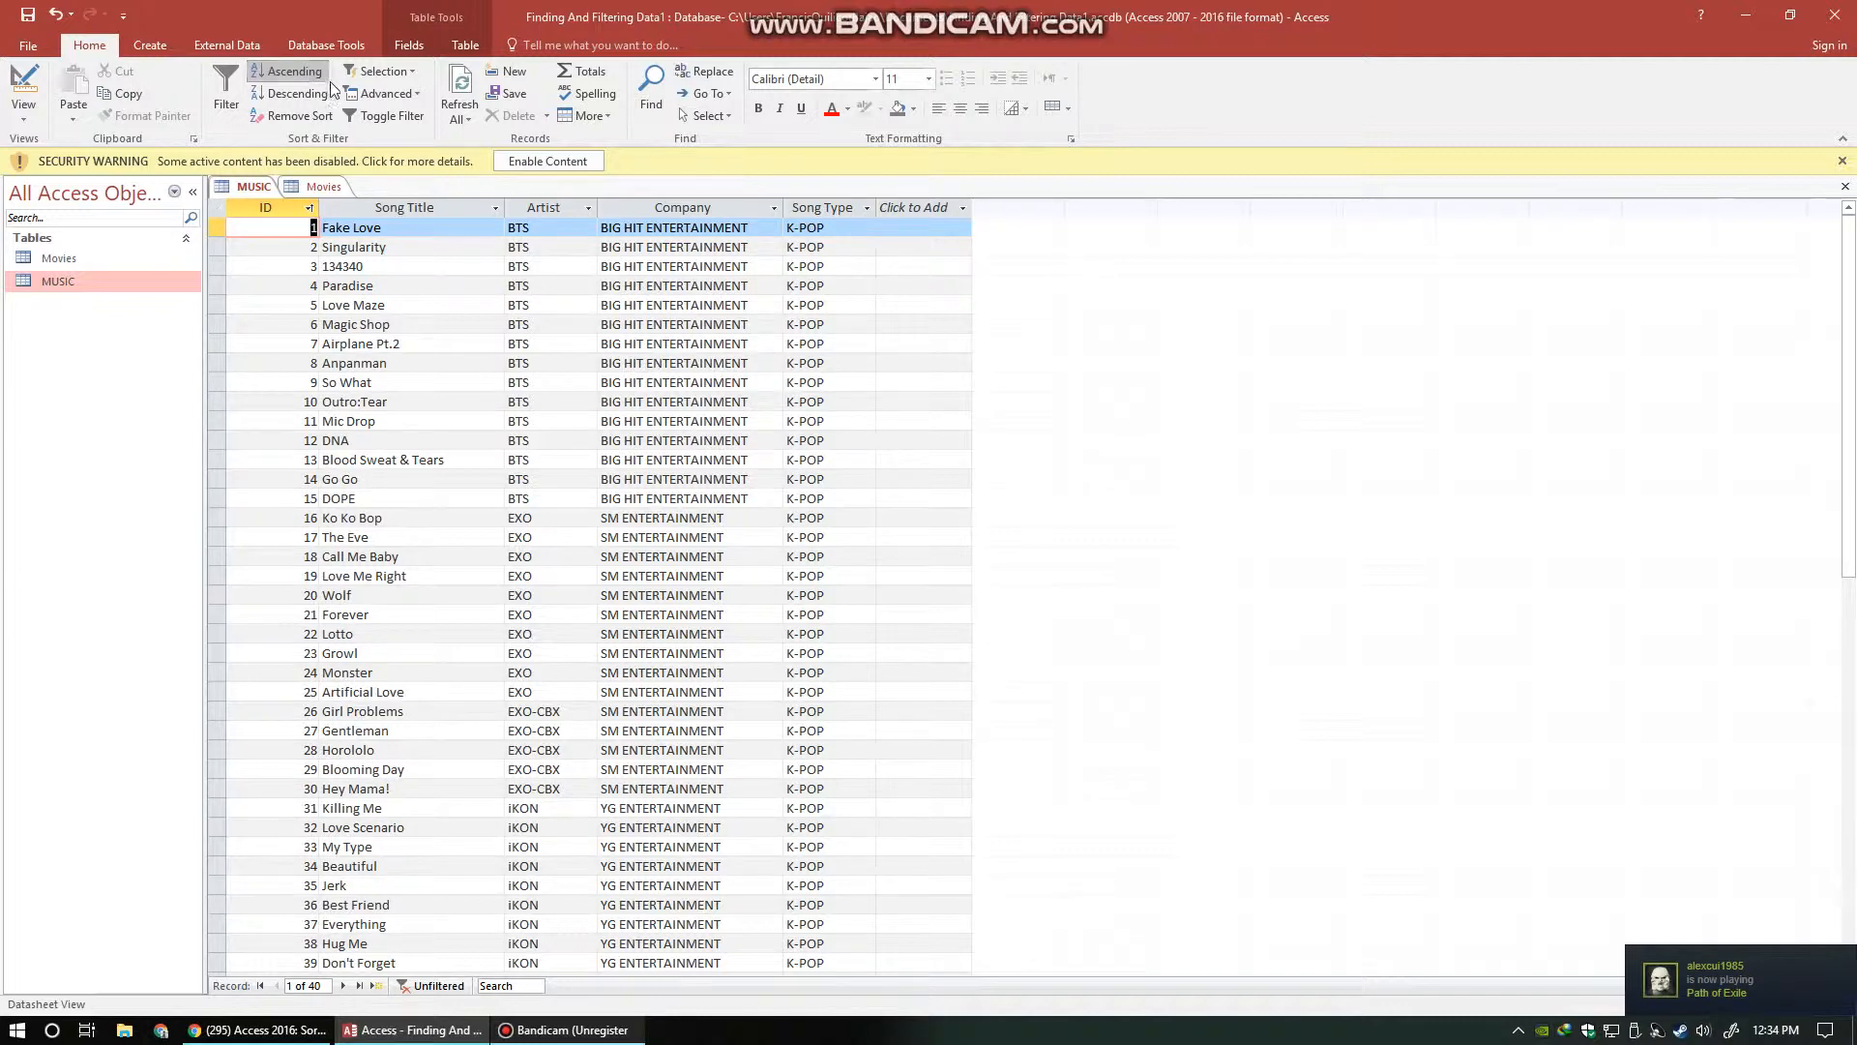
pyautogui.click(308, 118)
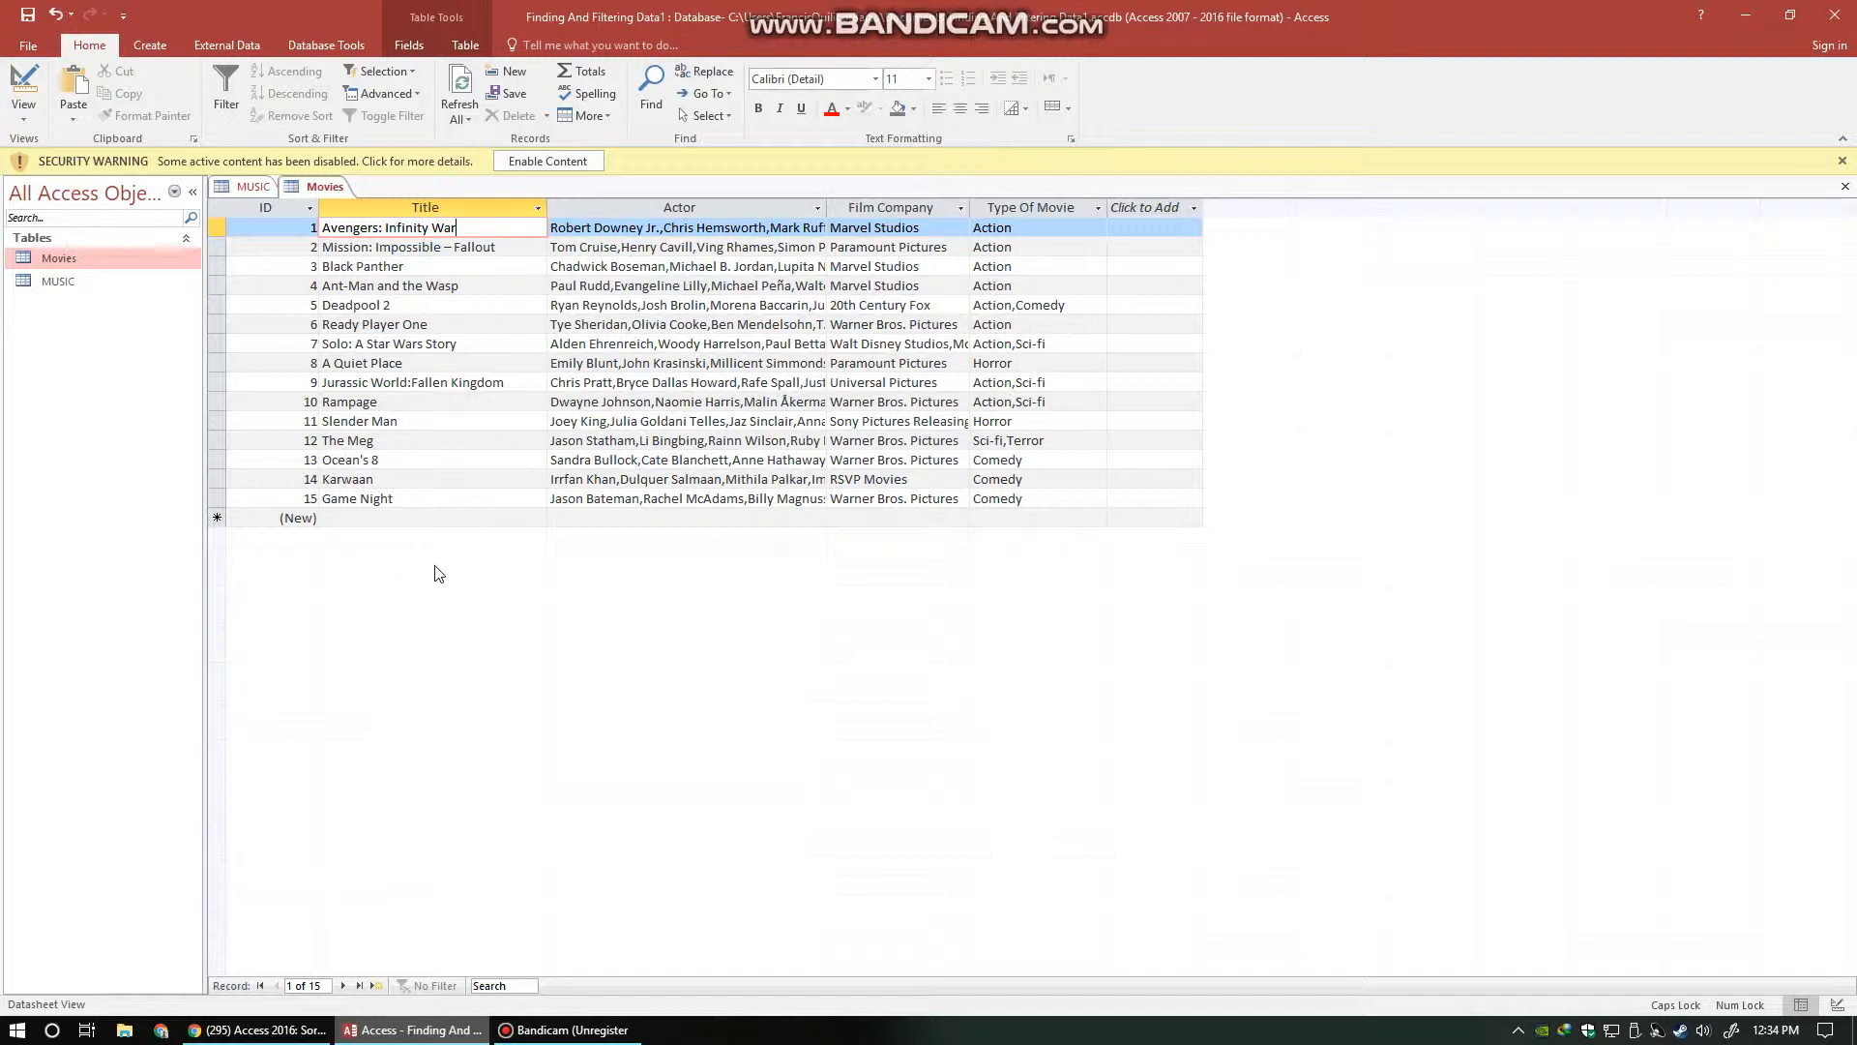
# Filter the Movies table to titles that begin with "A", and switch the filter off
pyautogui.click(537, 208)
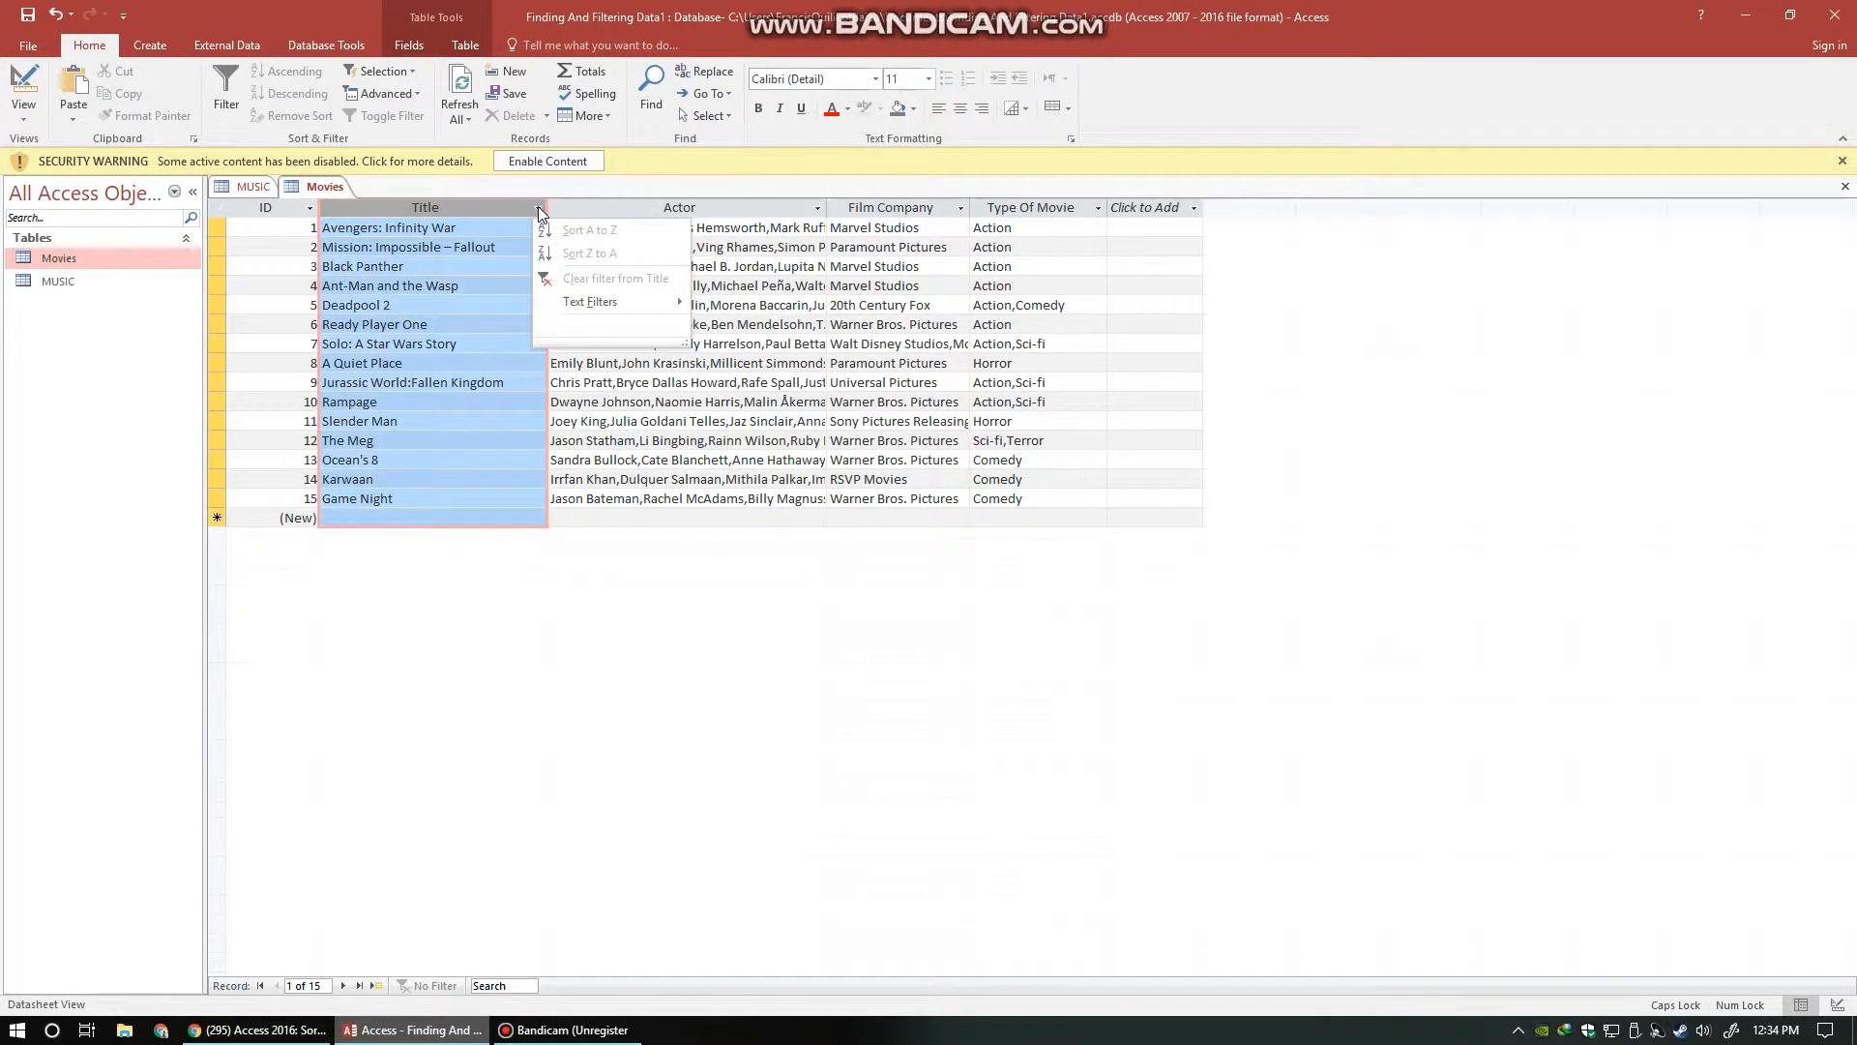
pyautogui.moveTo(595, 302)
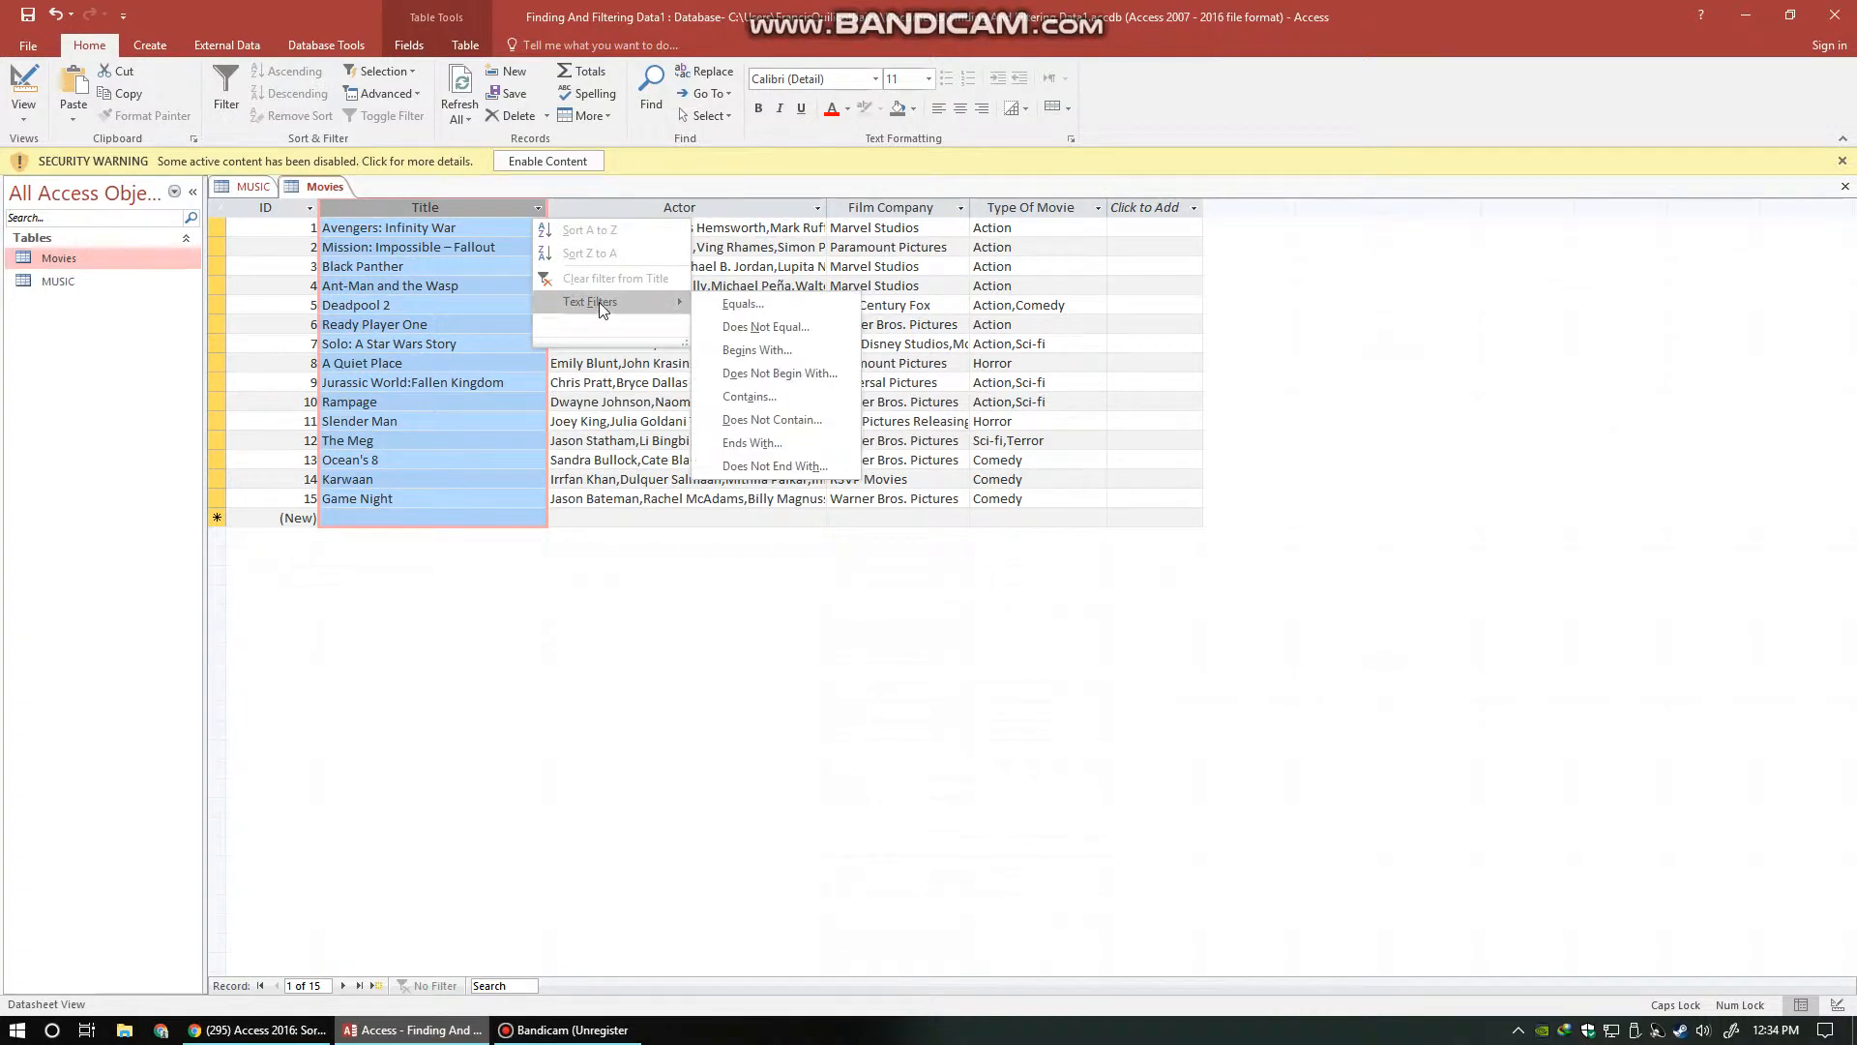
pyautogui.click(755, 352)
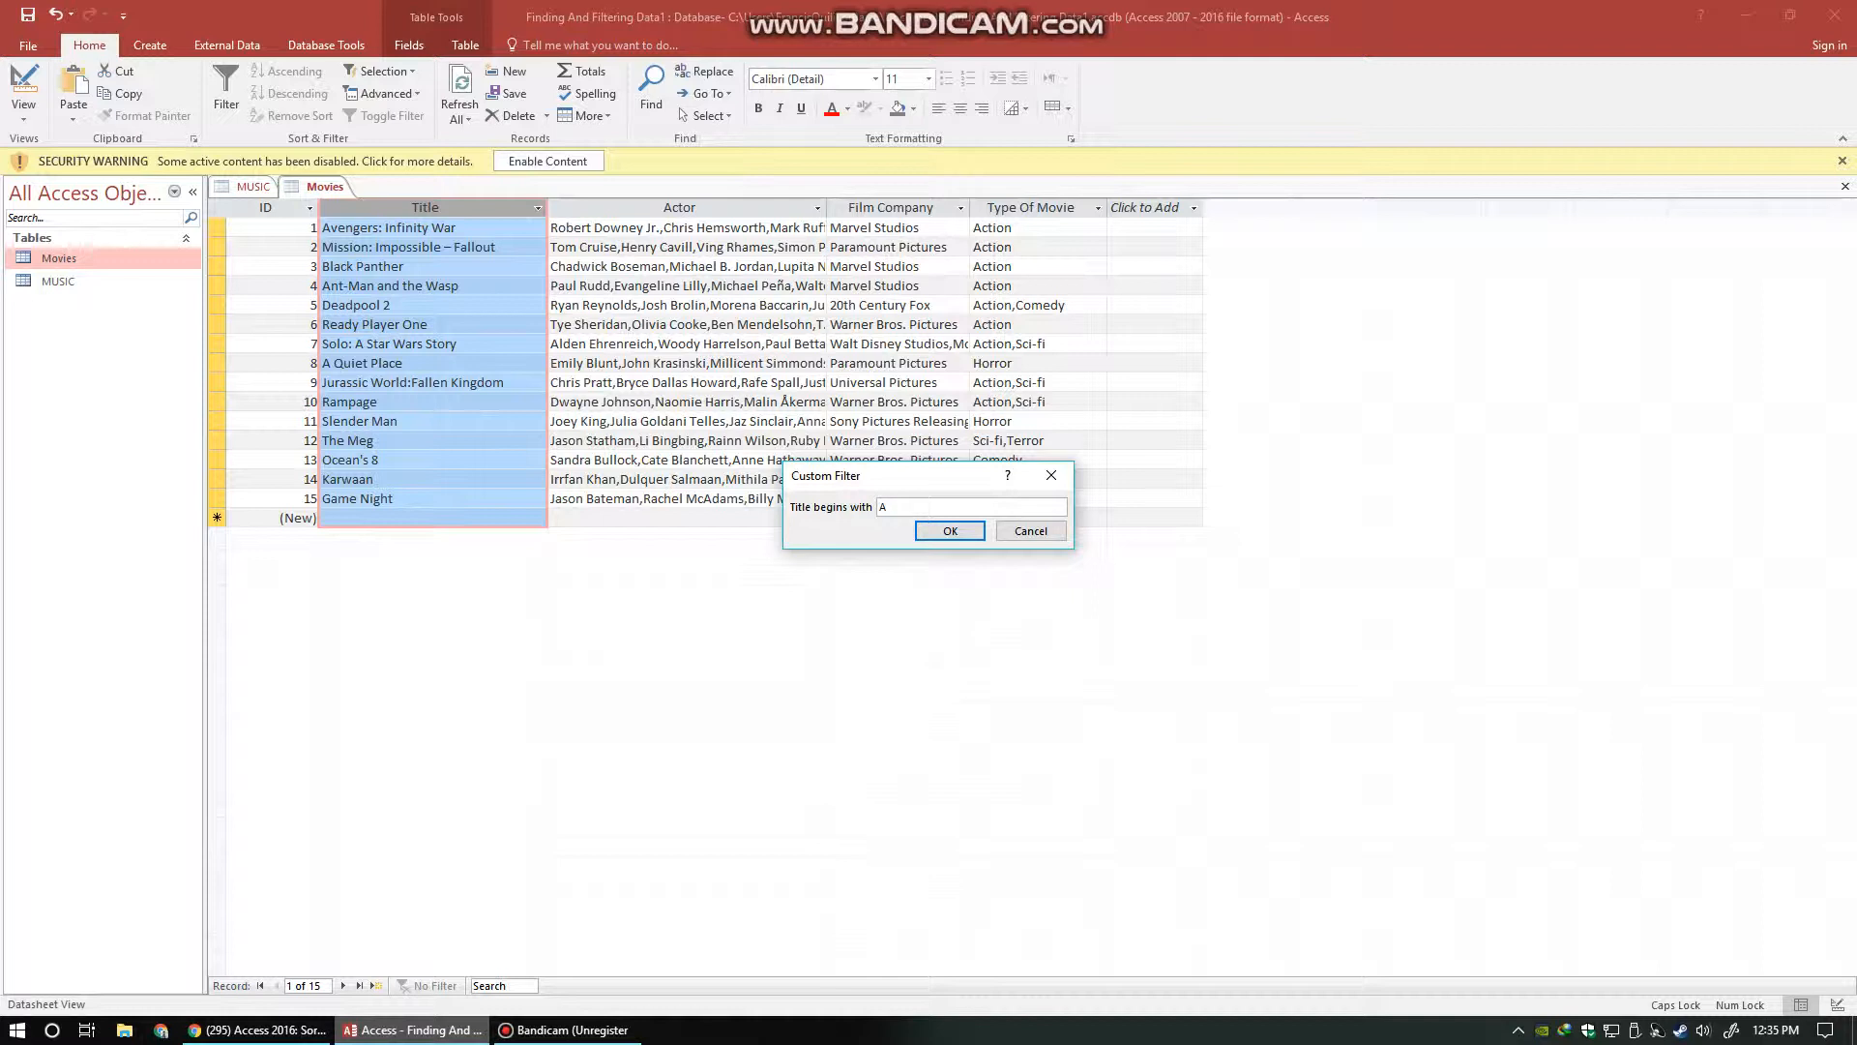
pyautogui.click(946, 531)
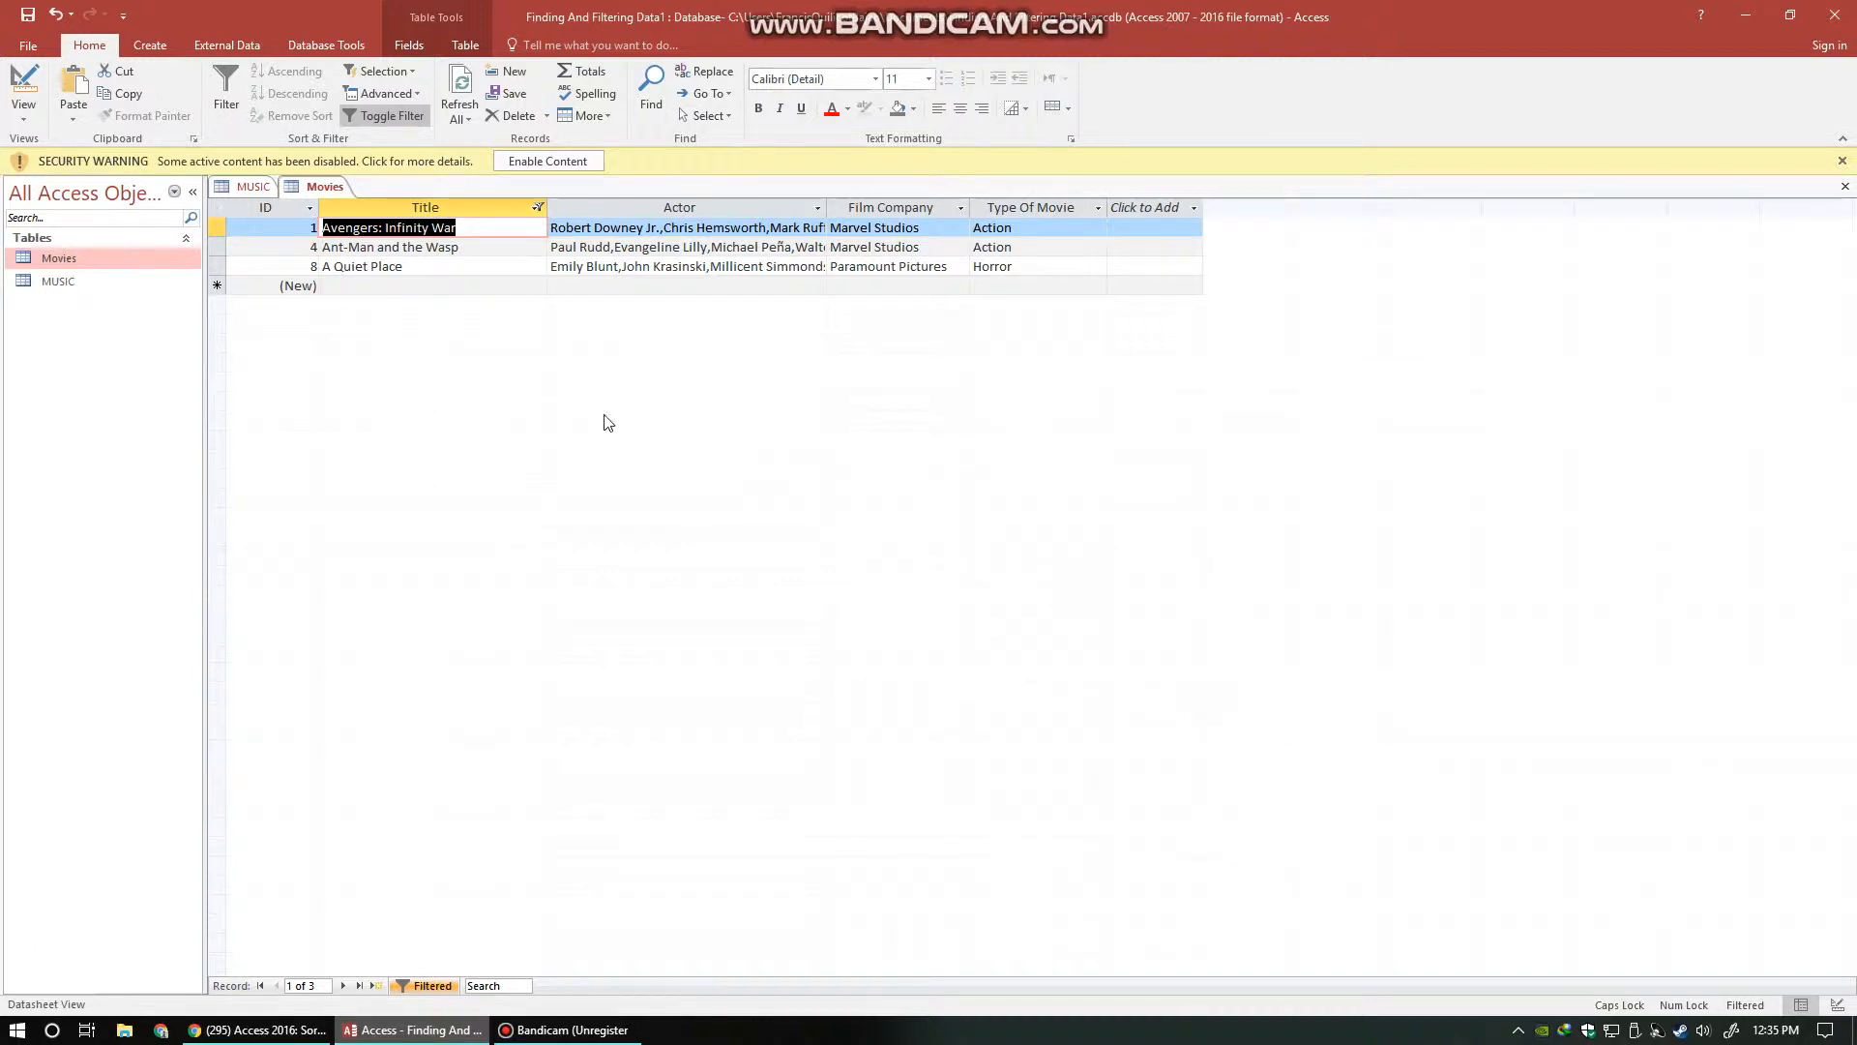
pyautogui.click(404, 114)
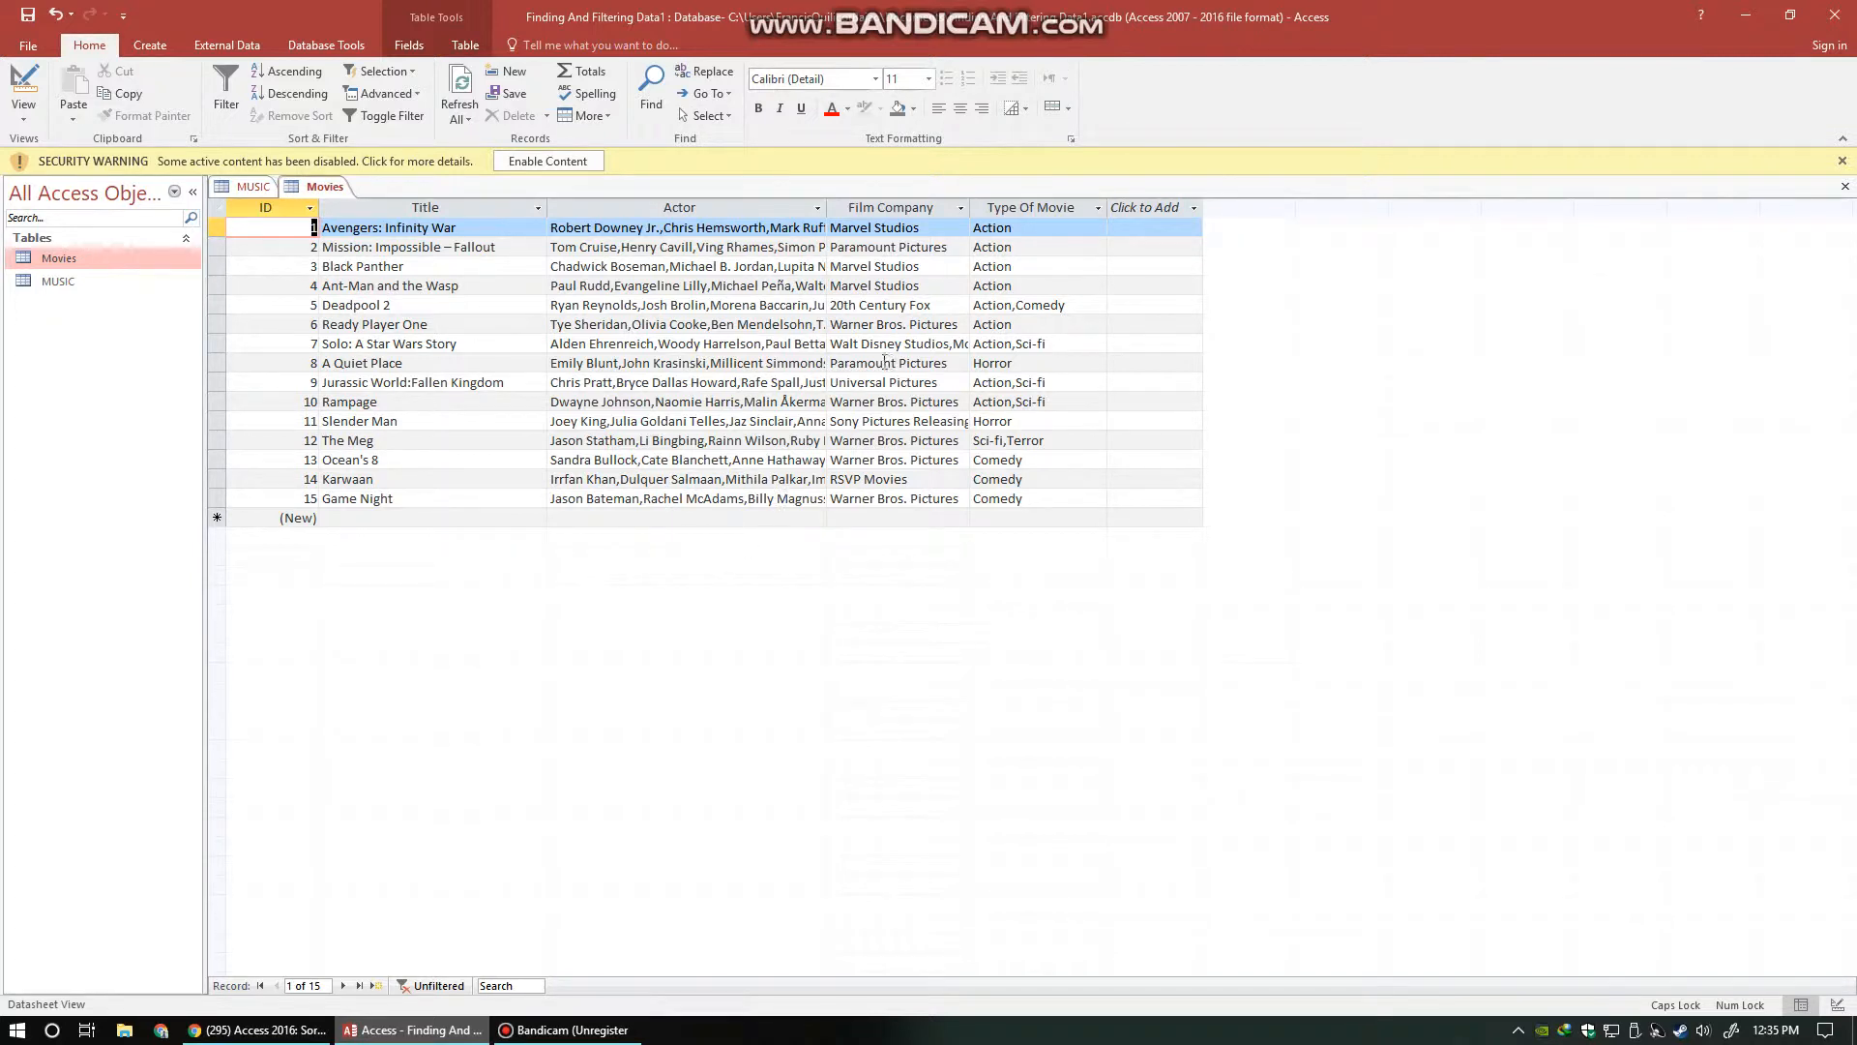
# Filter the Movies table to film companies that begin with "Marvel", and turn the filter off
pyautogui.click(961, 209)
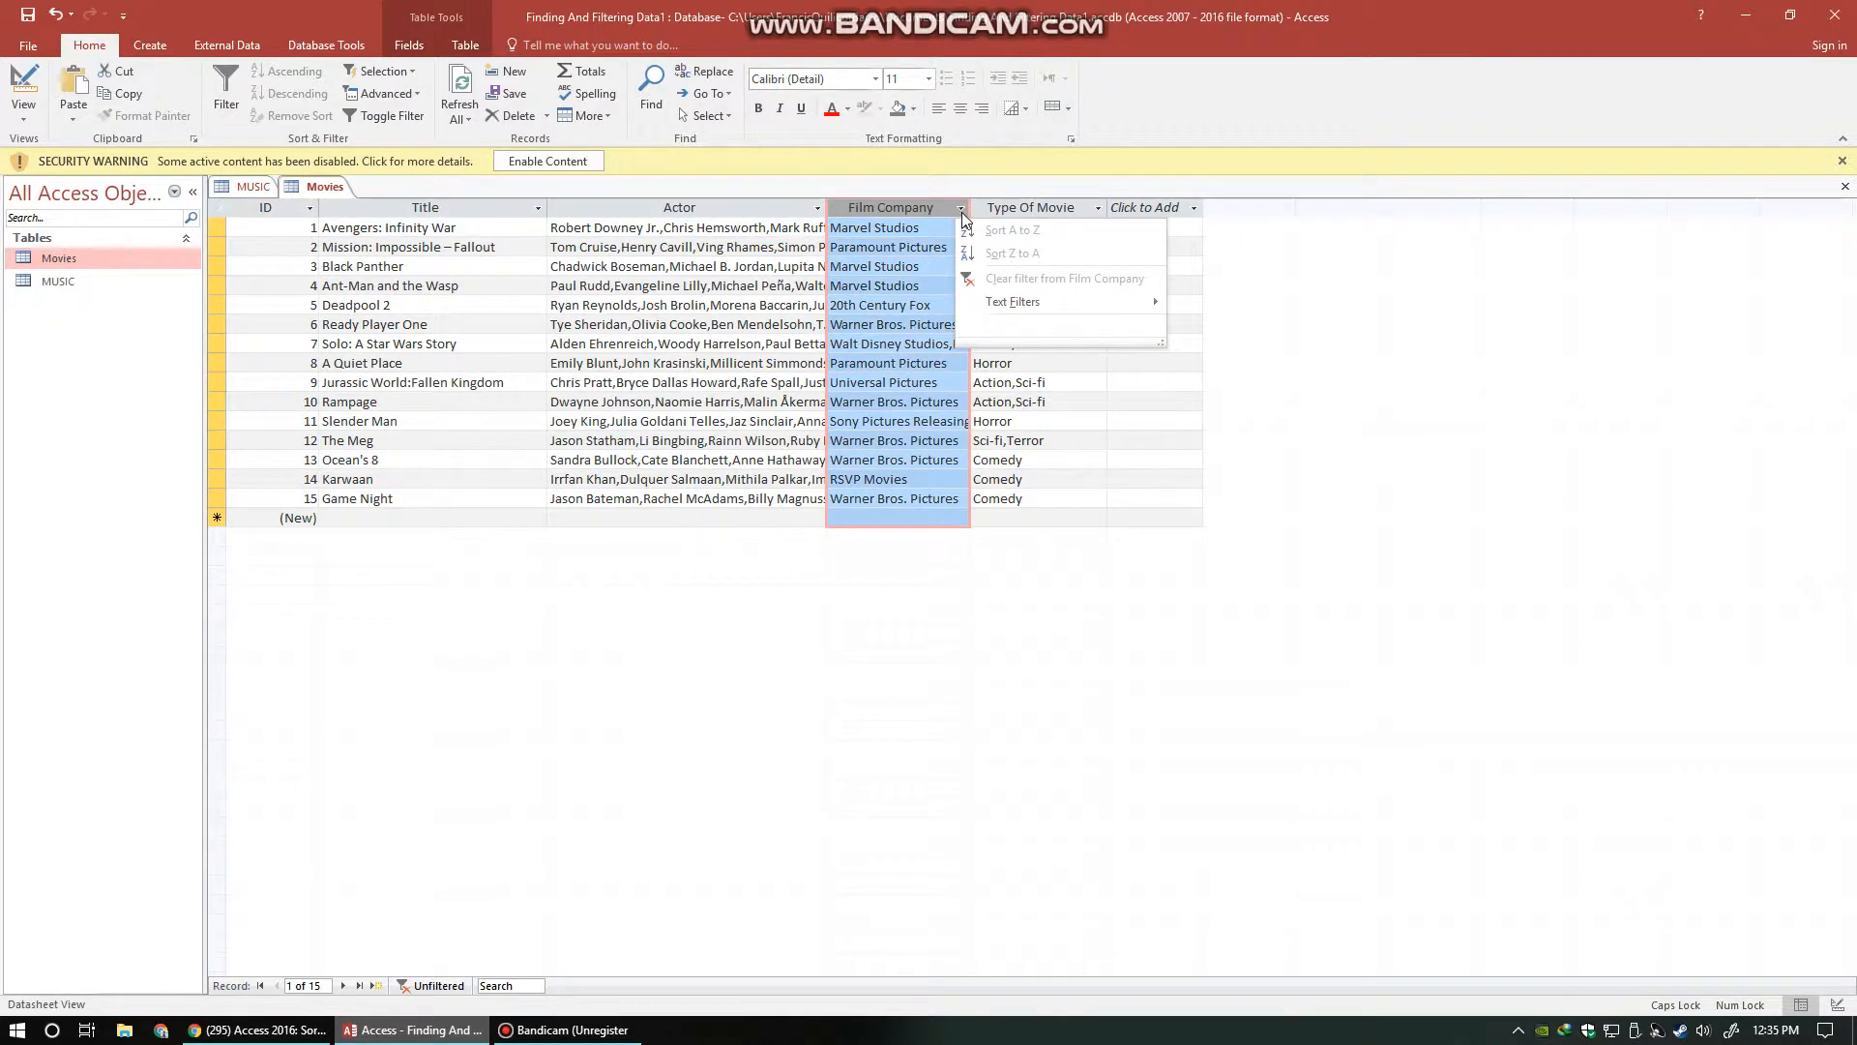
pyautogui.moveTo(1040, 308)
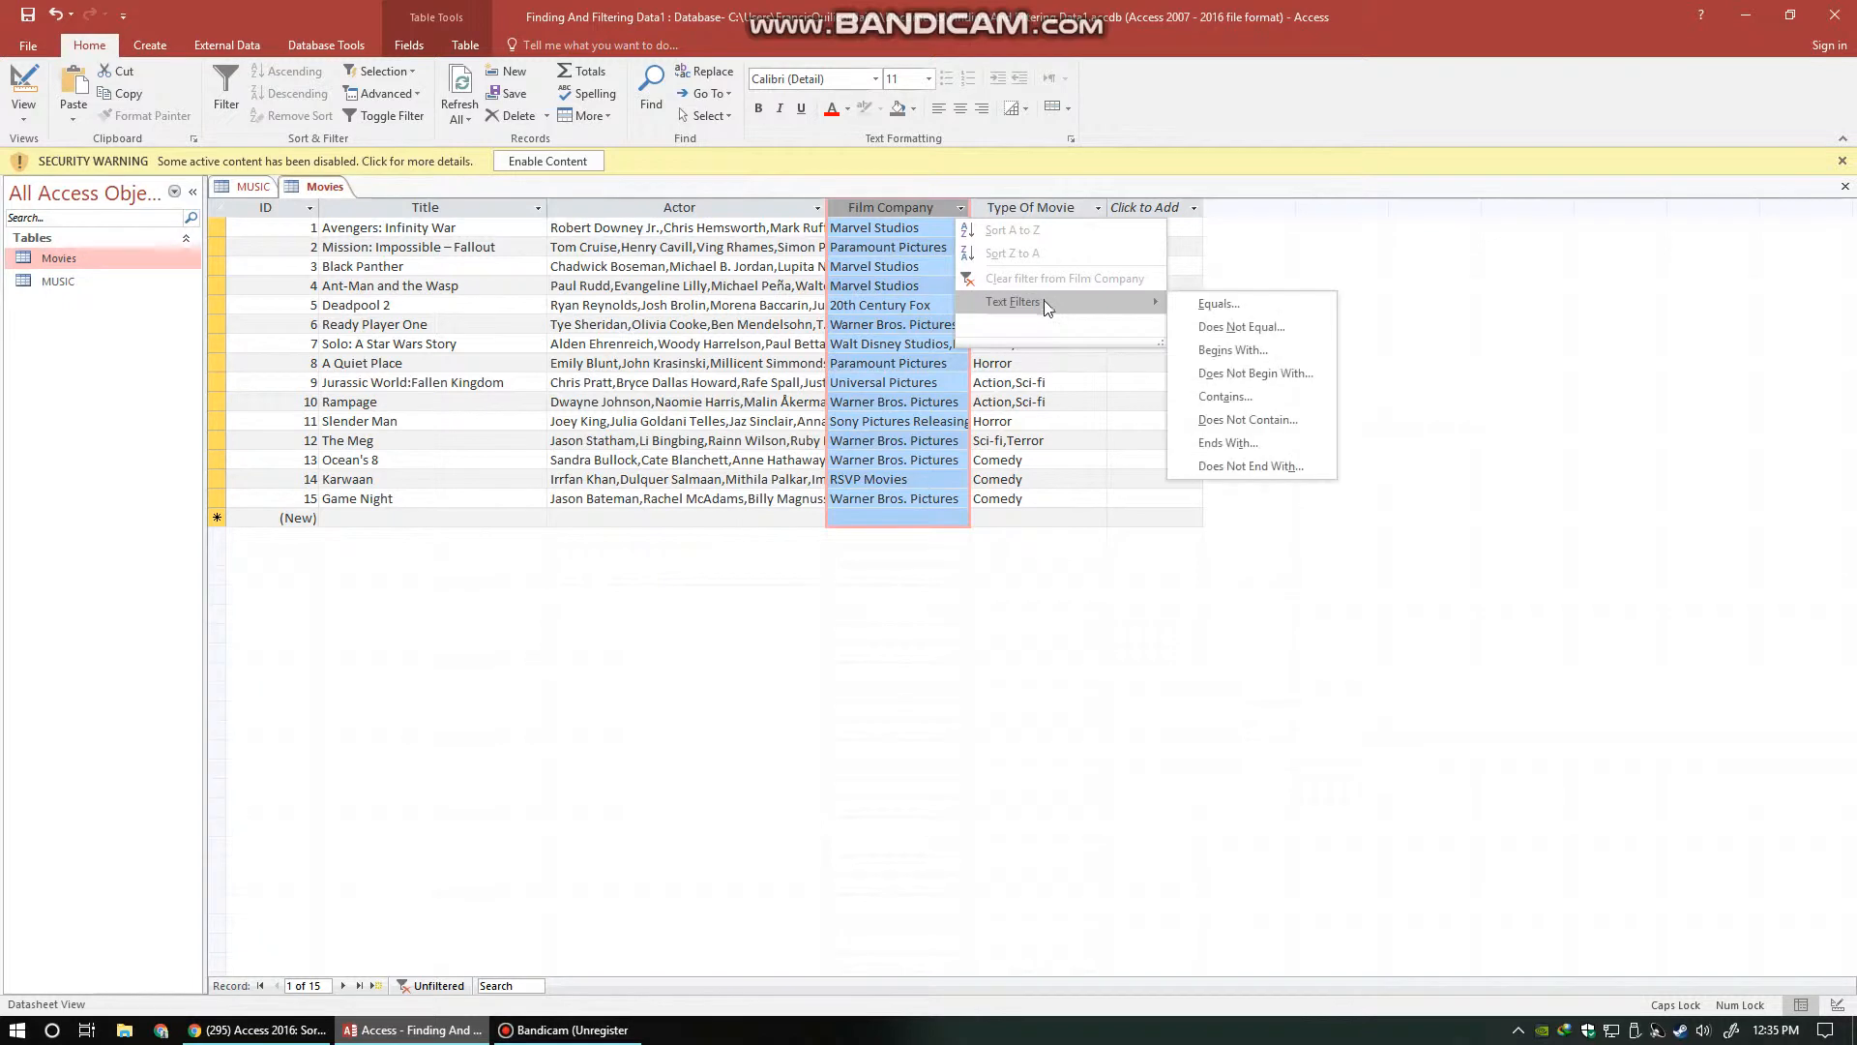
pyautogui.click(1270, 351)
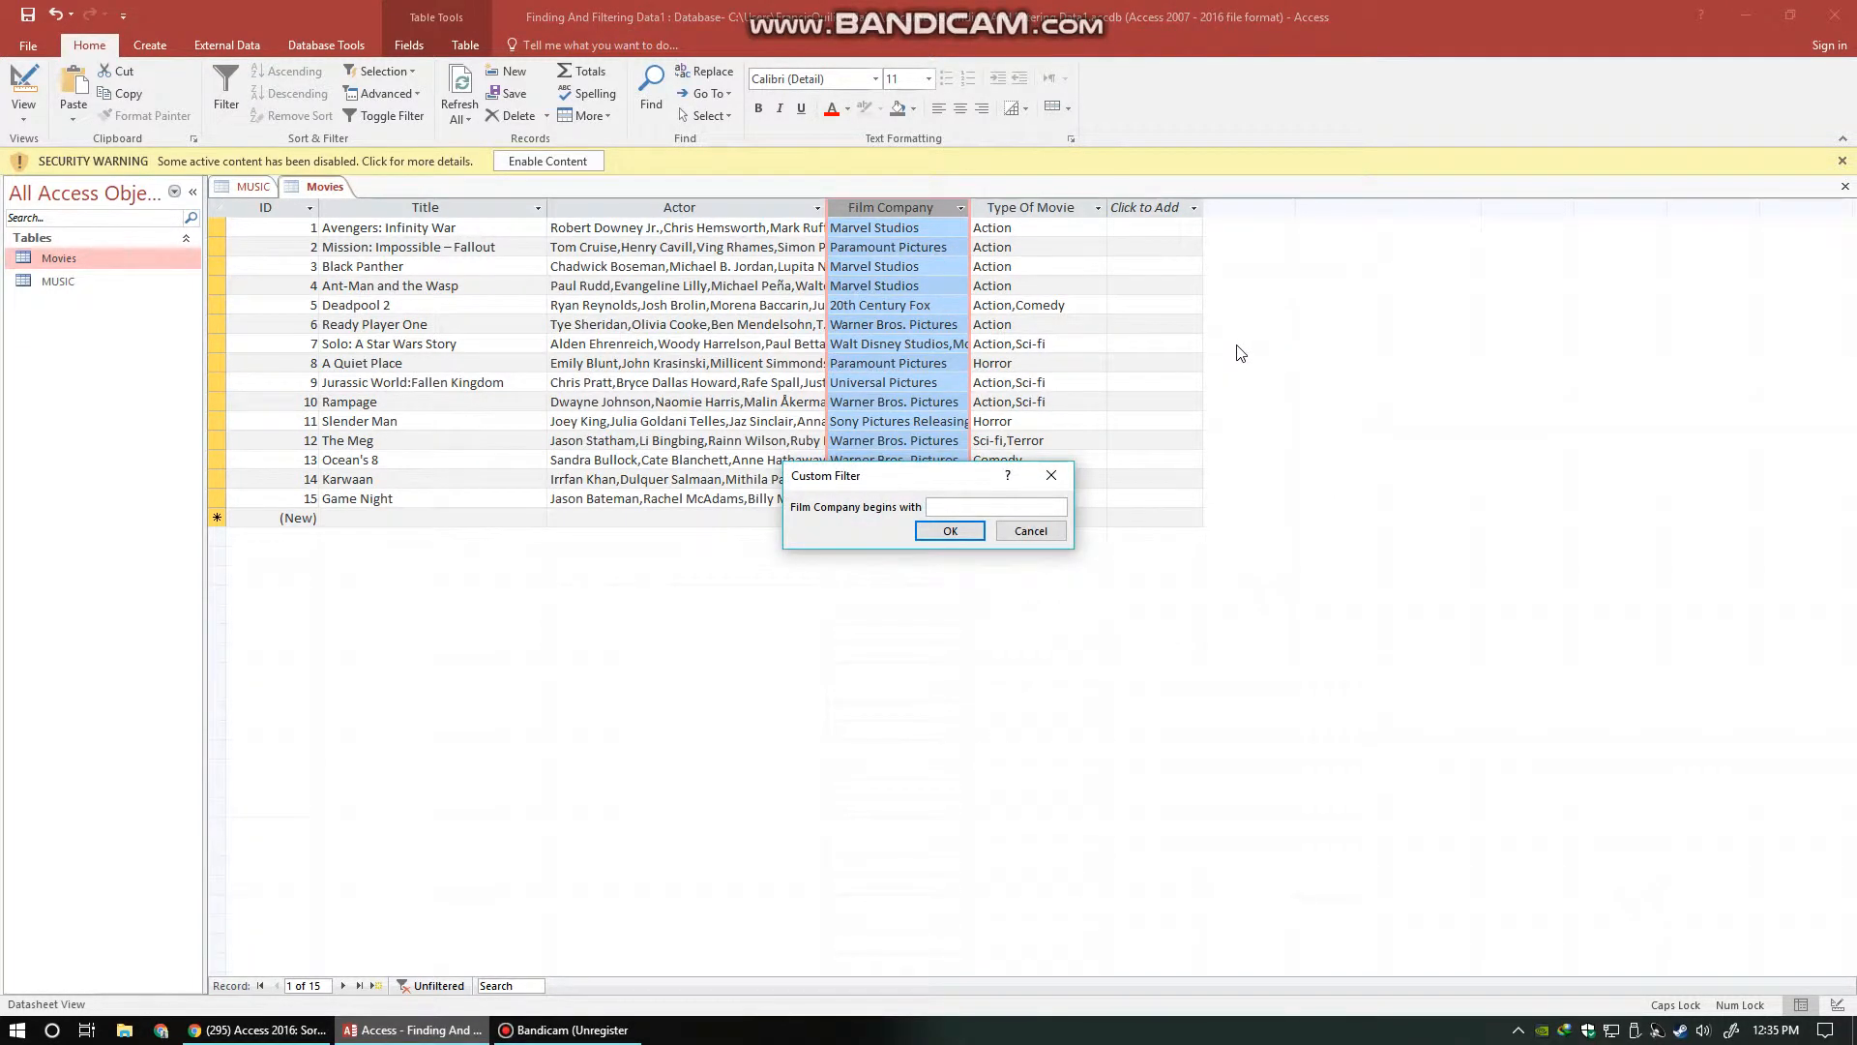
pyautogui.write('MA')
pyautogui.press('BackSpace')
pyautogui.press('capslock')
pyautogui.write('arvel')
pyautogui.click(950, 531)
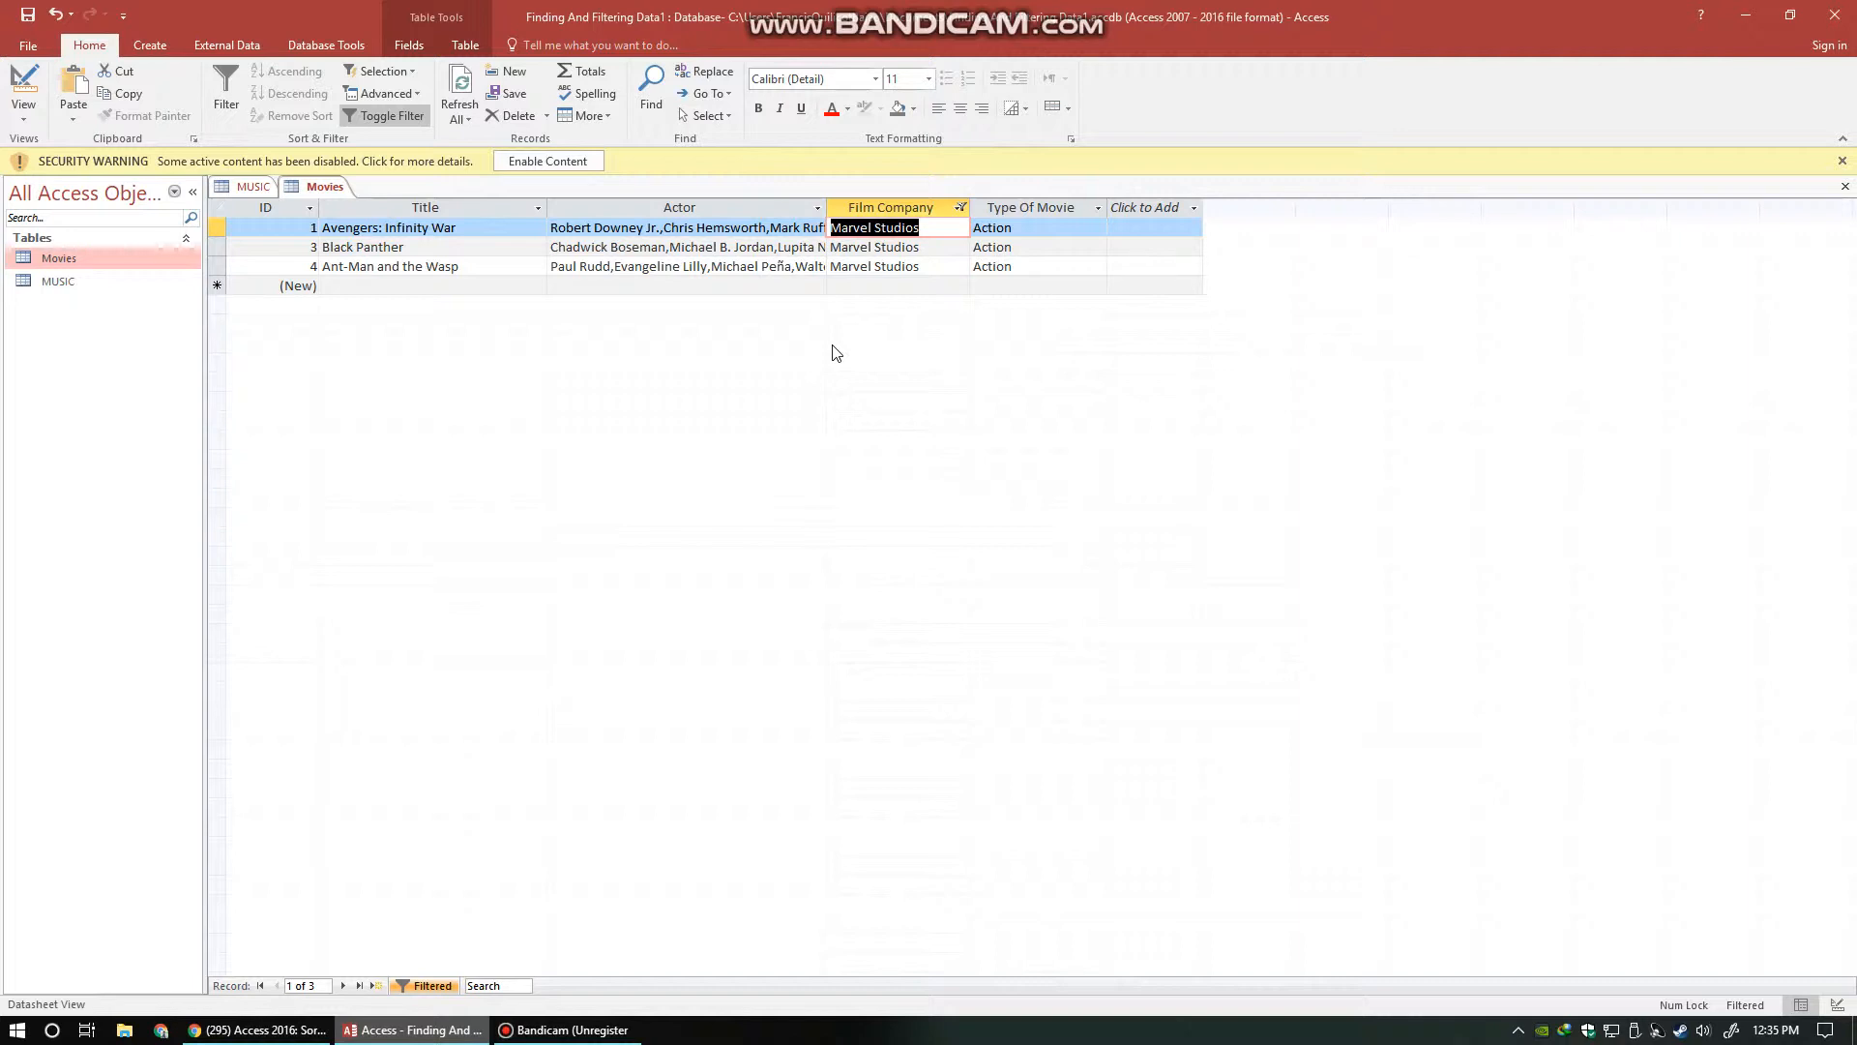
pyautogui.click(398, 114)
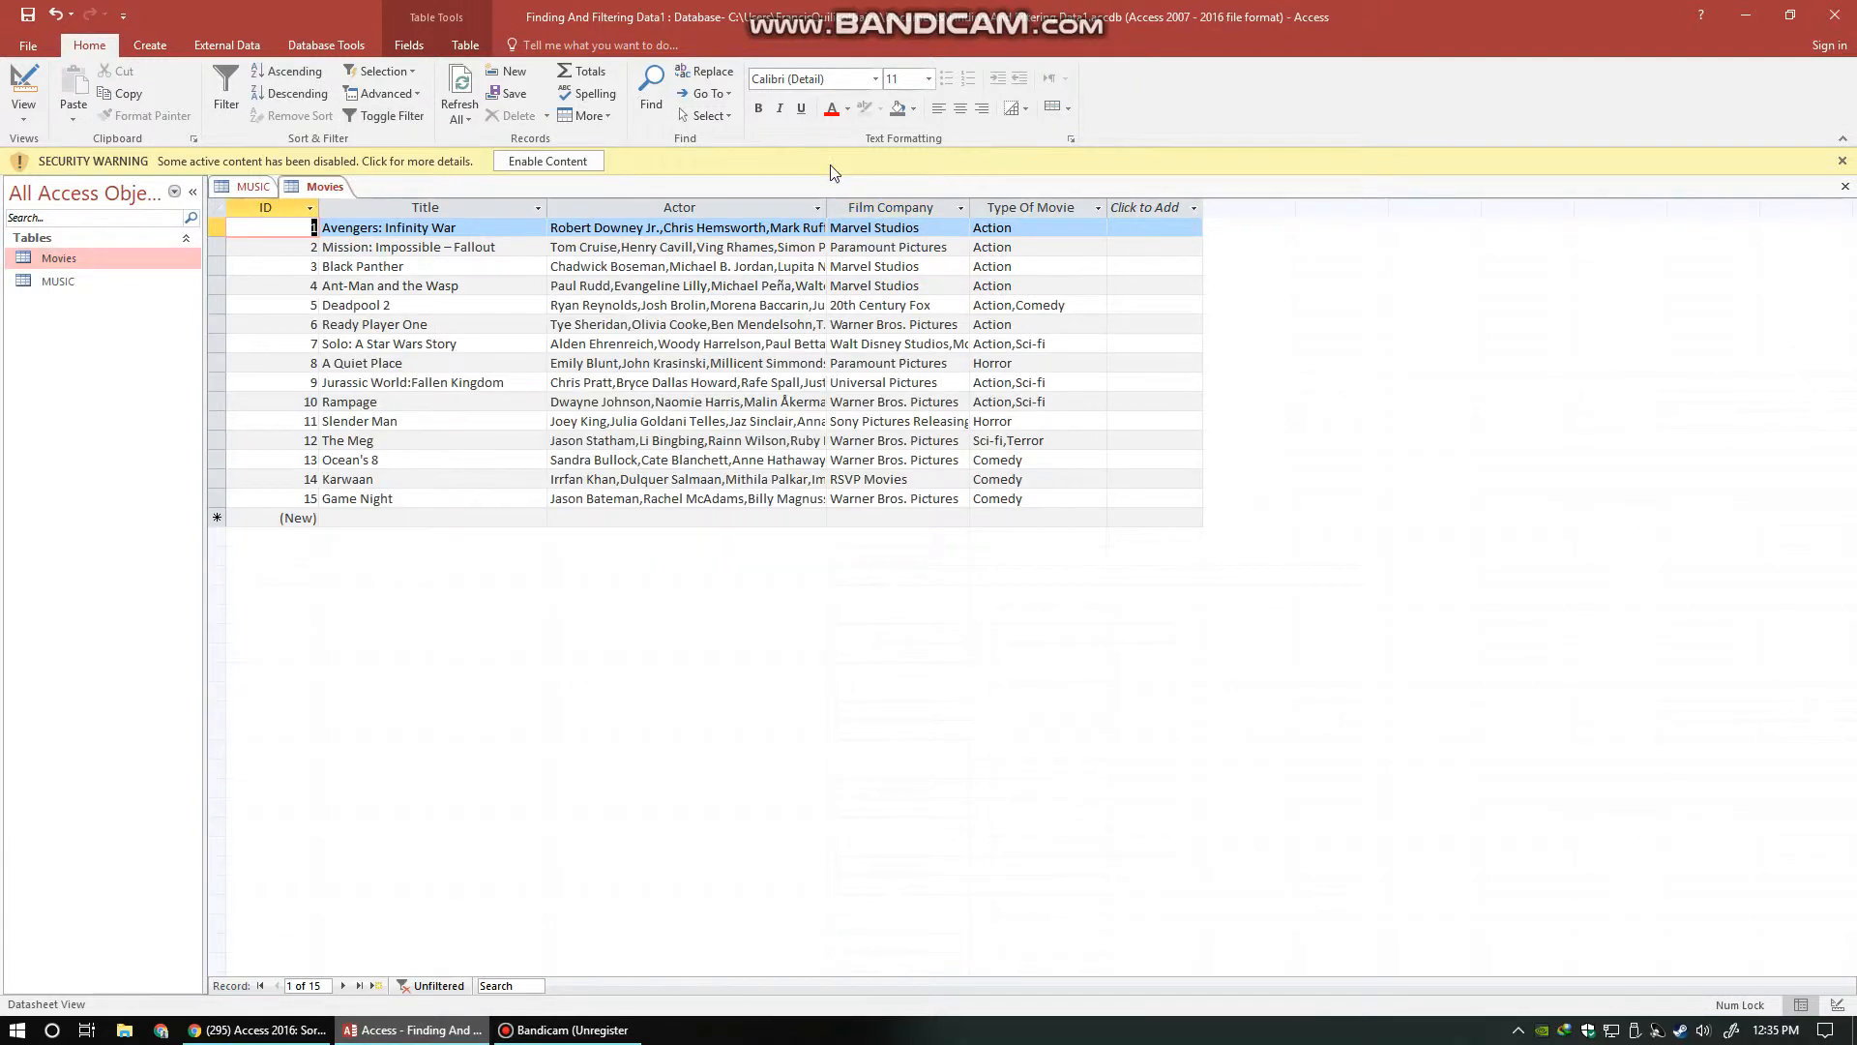
# Filter the Movies table to movie types that begin with "Horror", and restore the full list
pyautogui.click(1099, 208)
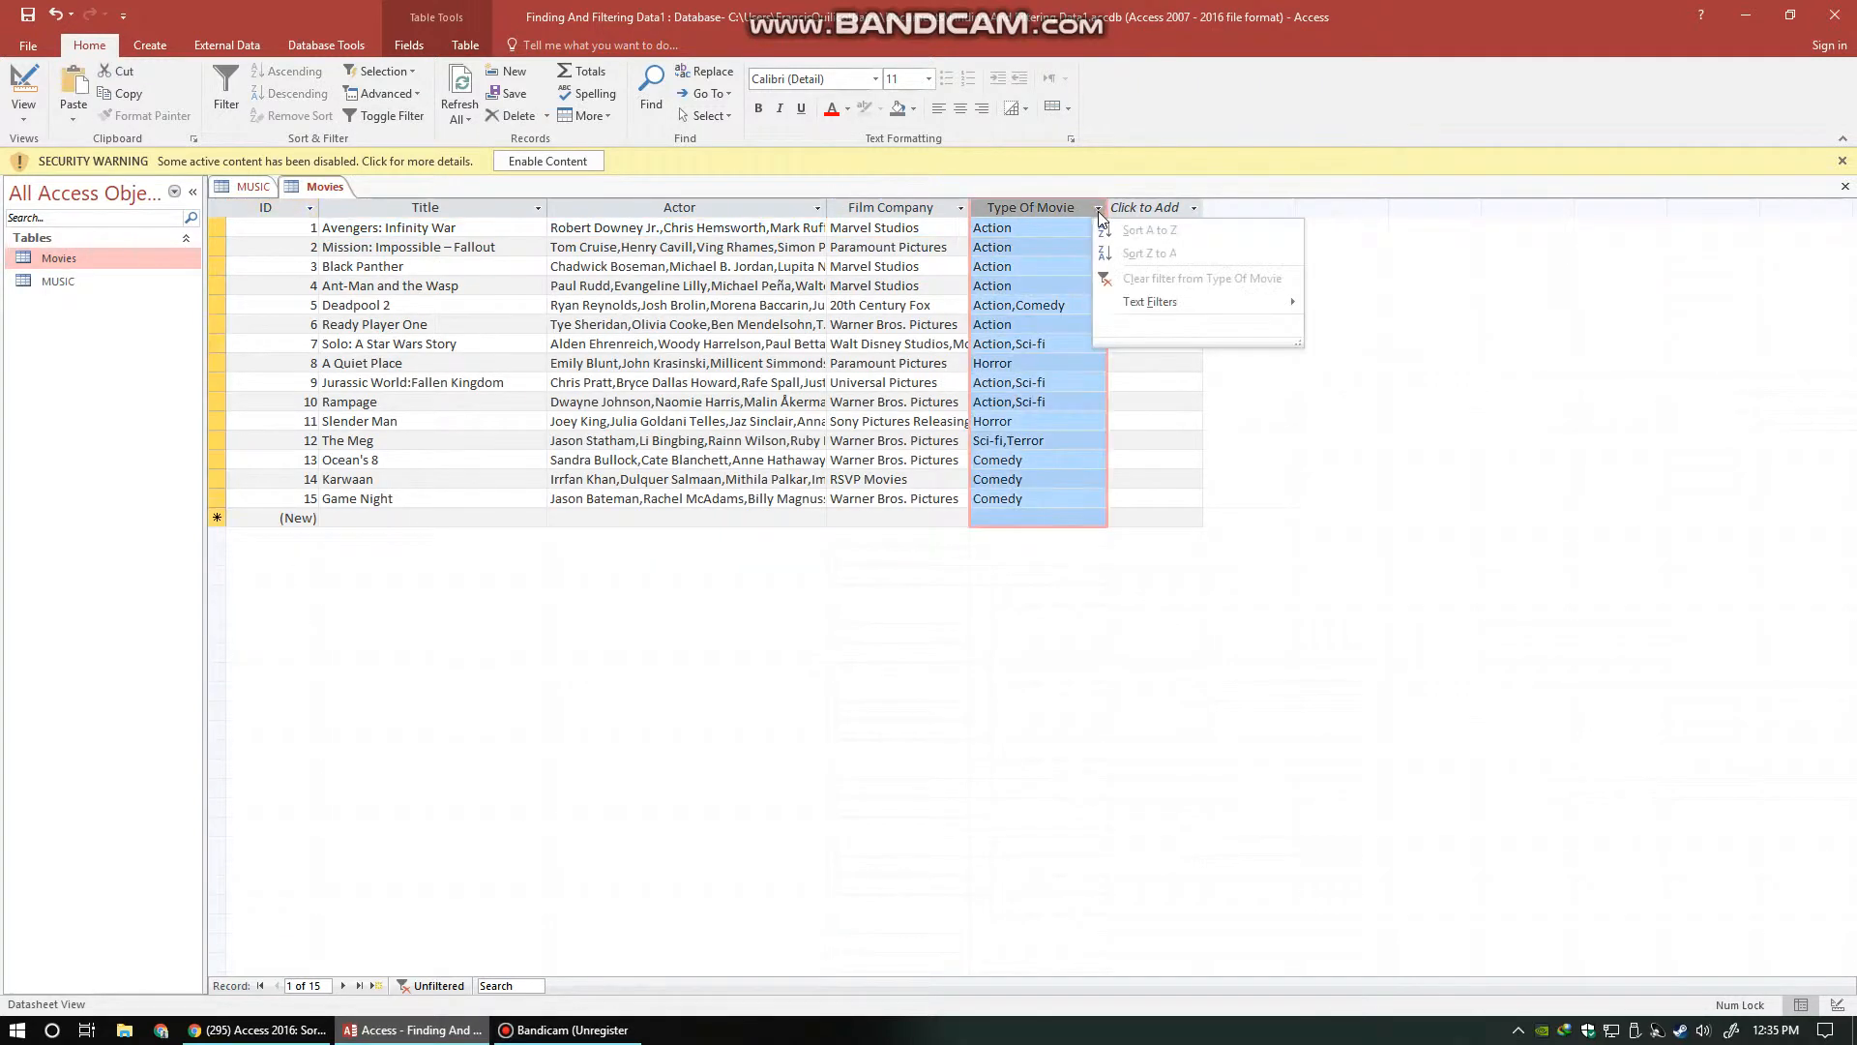
pyautogui.moveTo(1156, 305)
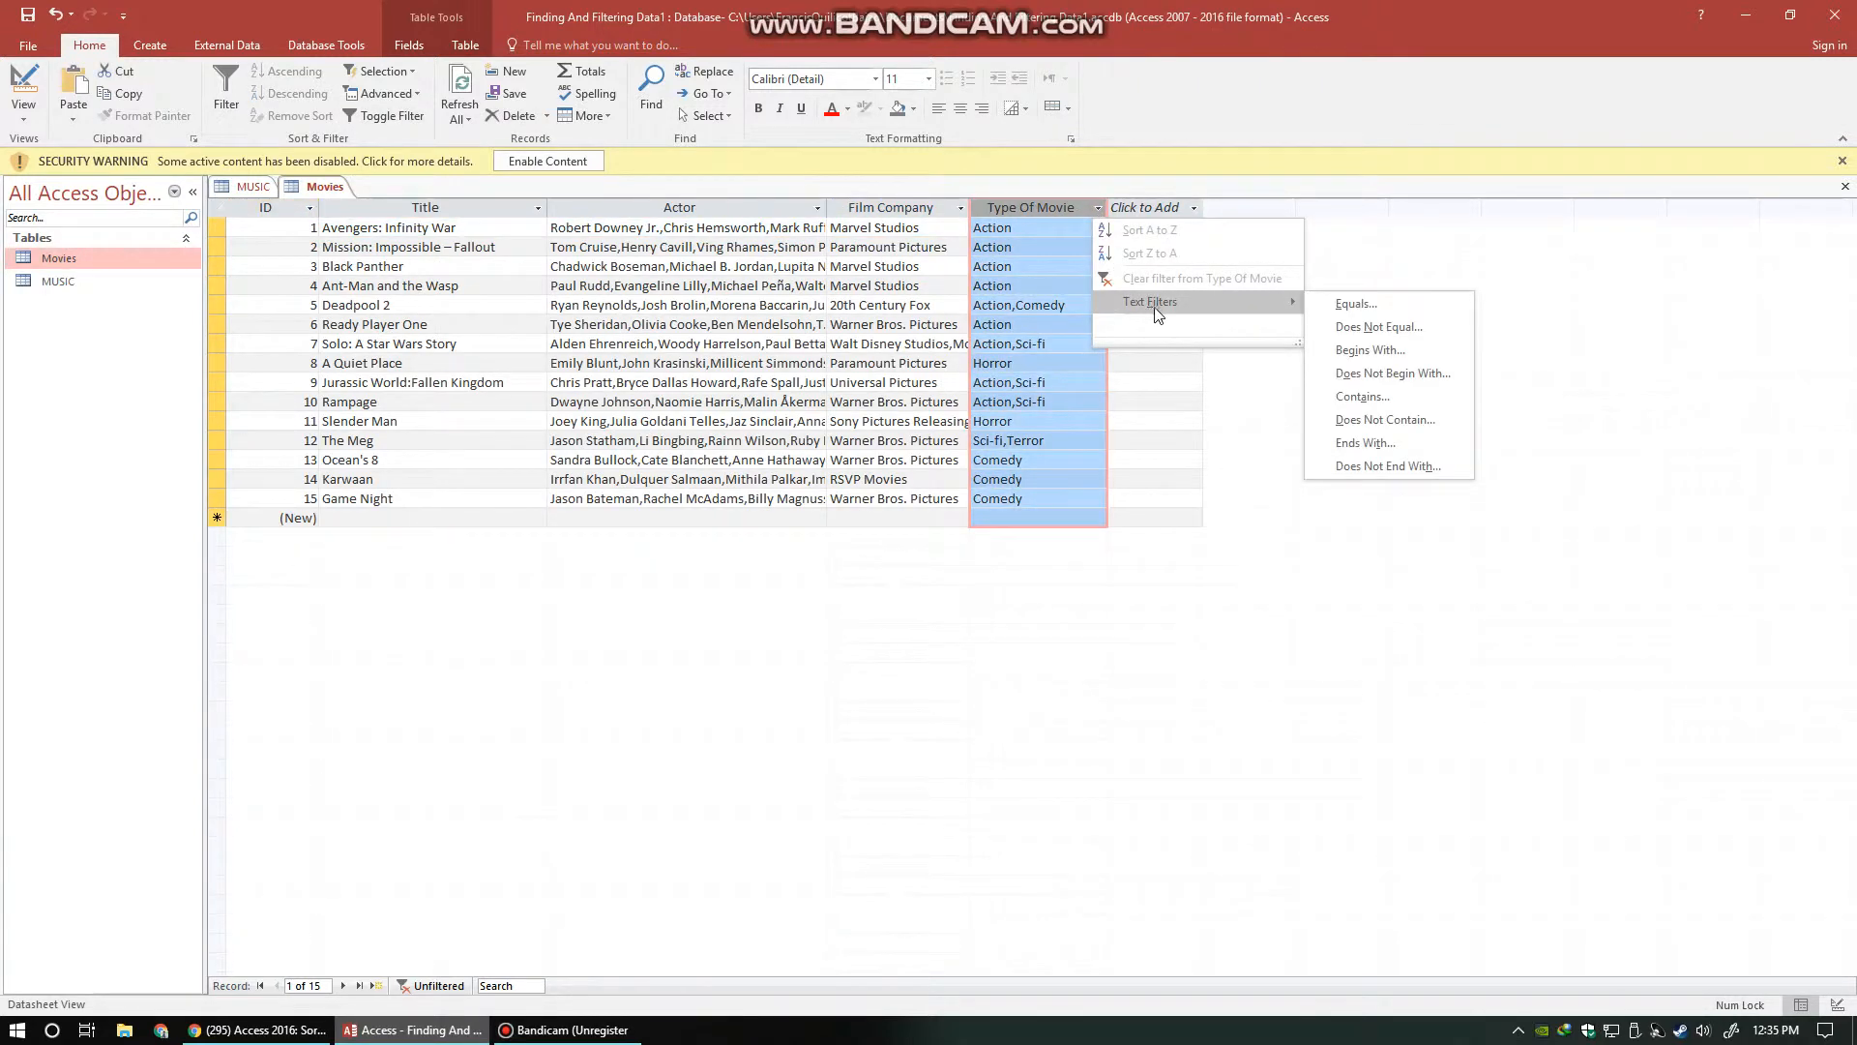
pyautogui.click(1374, 354)
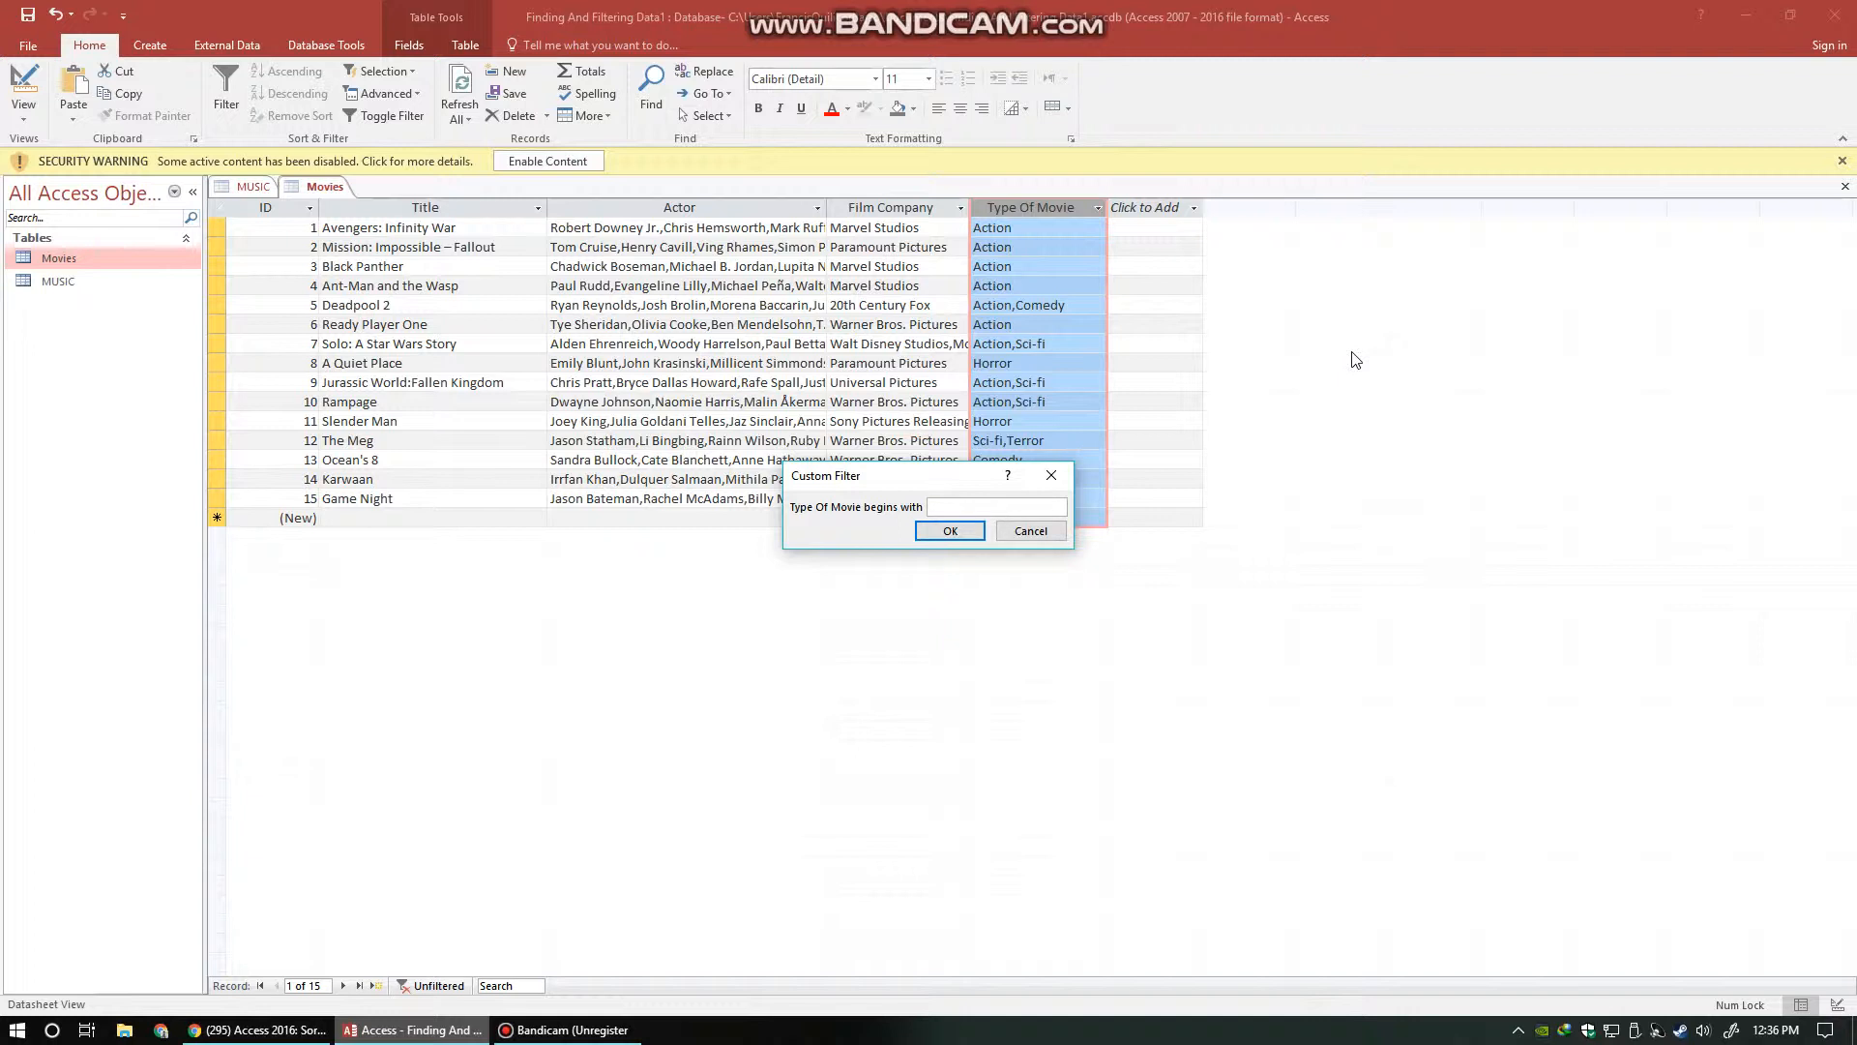
pyautogui.press('capslock')
pyautogui.press('capslock')
pyautogui.write('ror')
pyautogui.click(931, 532)
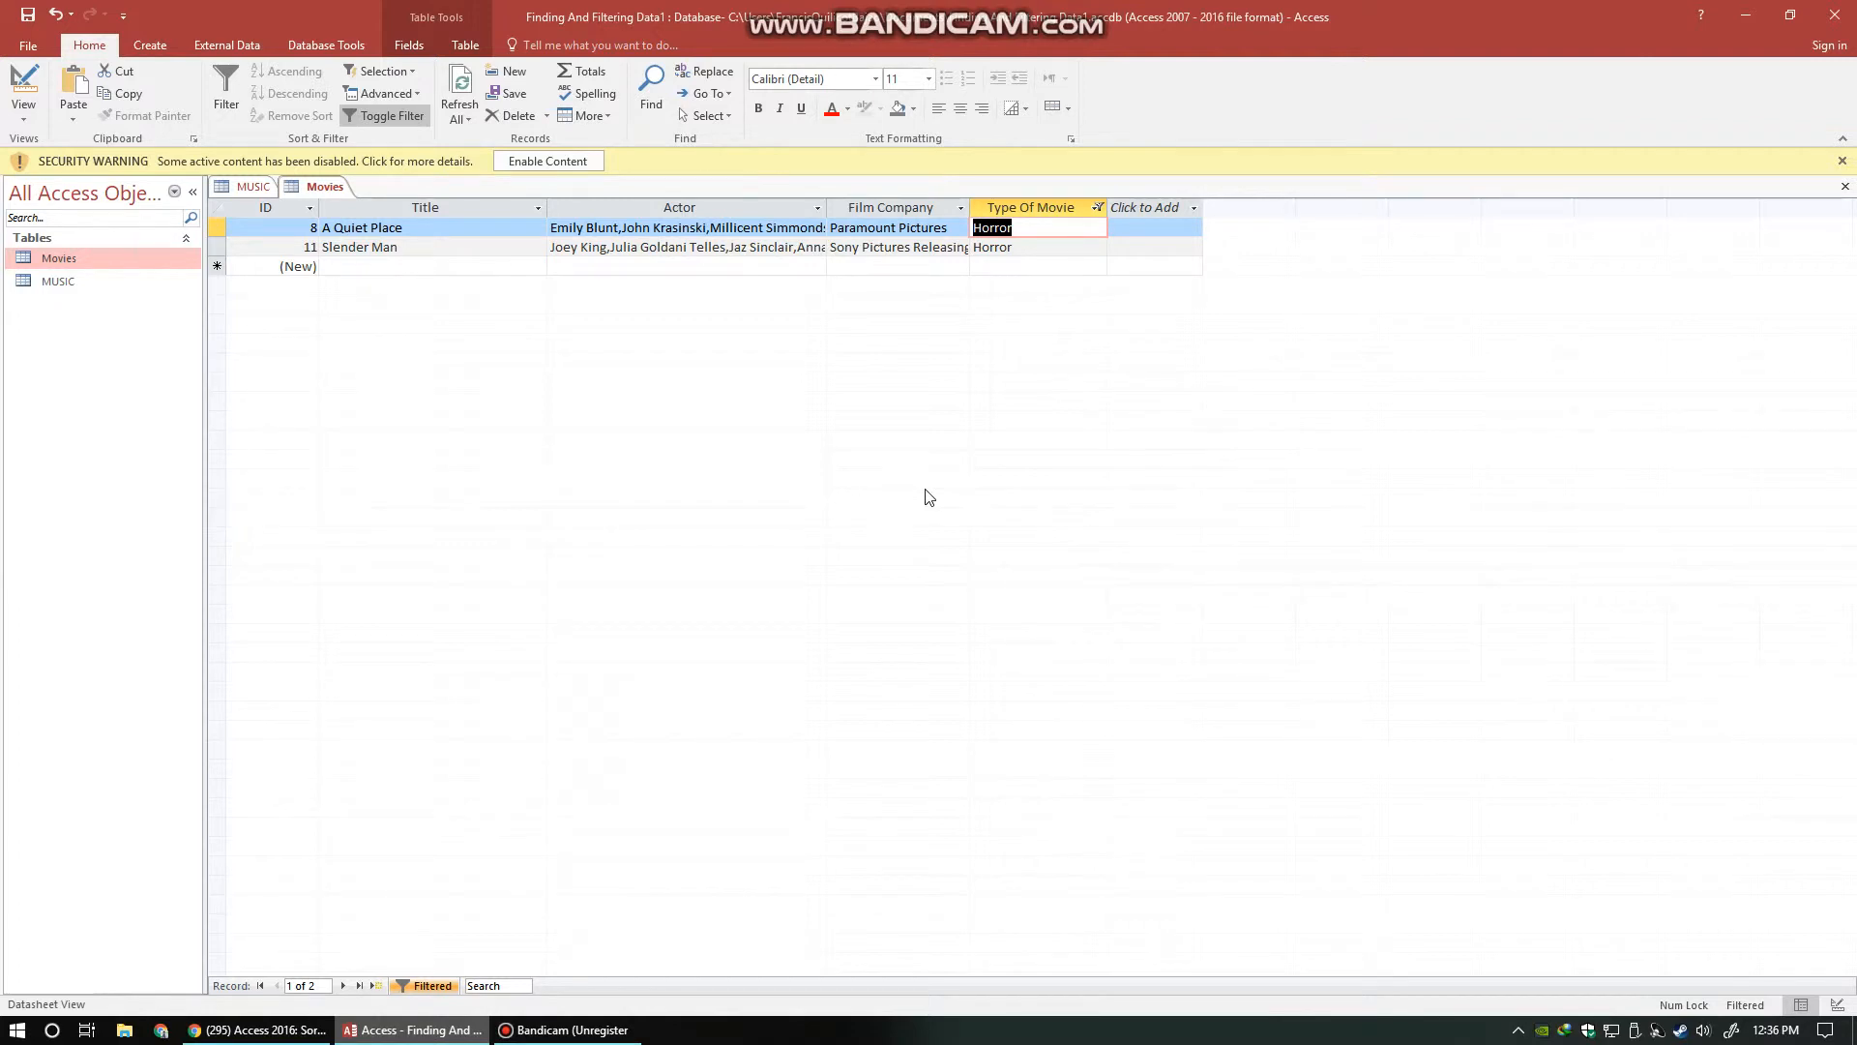
pyautogui.click(411, 114)
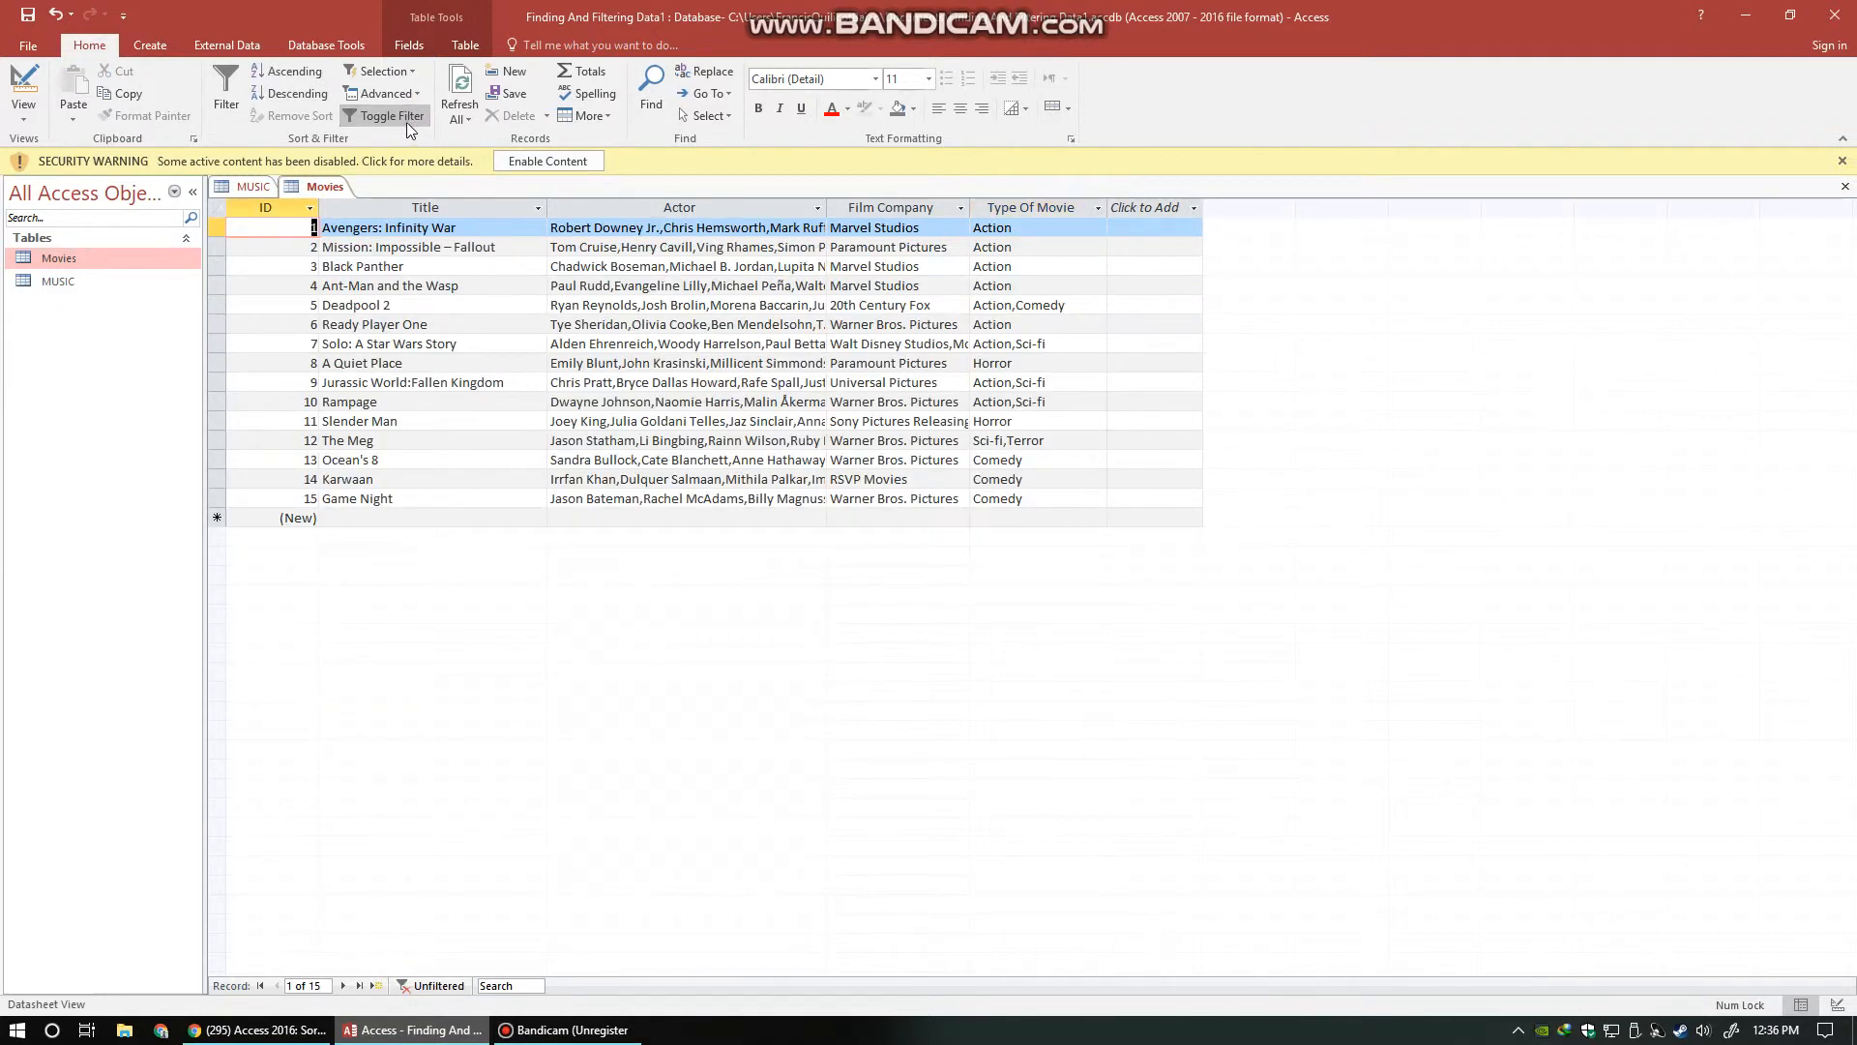